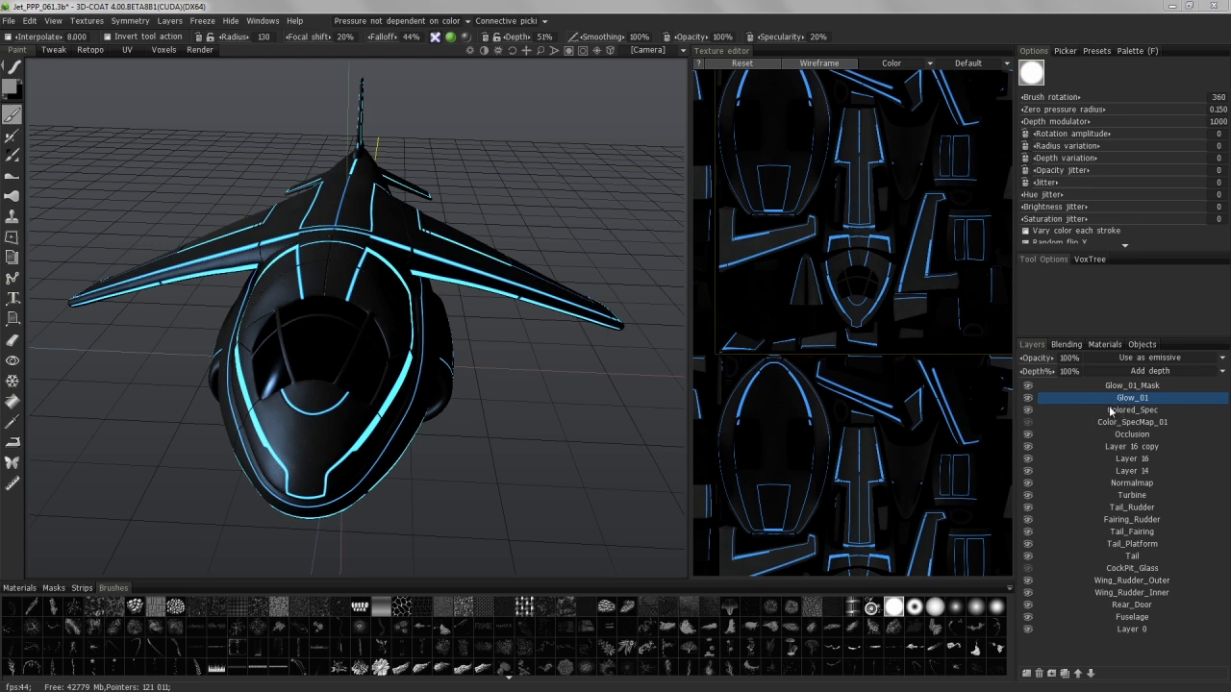
In 3D-Coat, review the Glow_01 layer's specularity and depth/smoothing settings
left_click(435, 37)
mouse_move(465, 43)
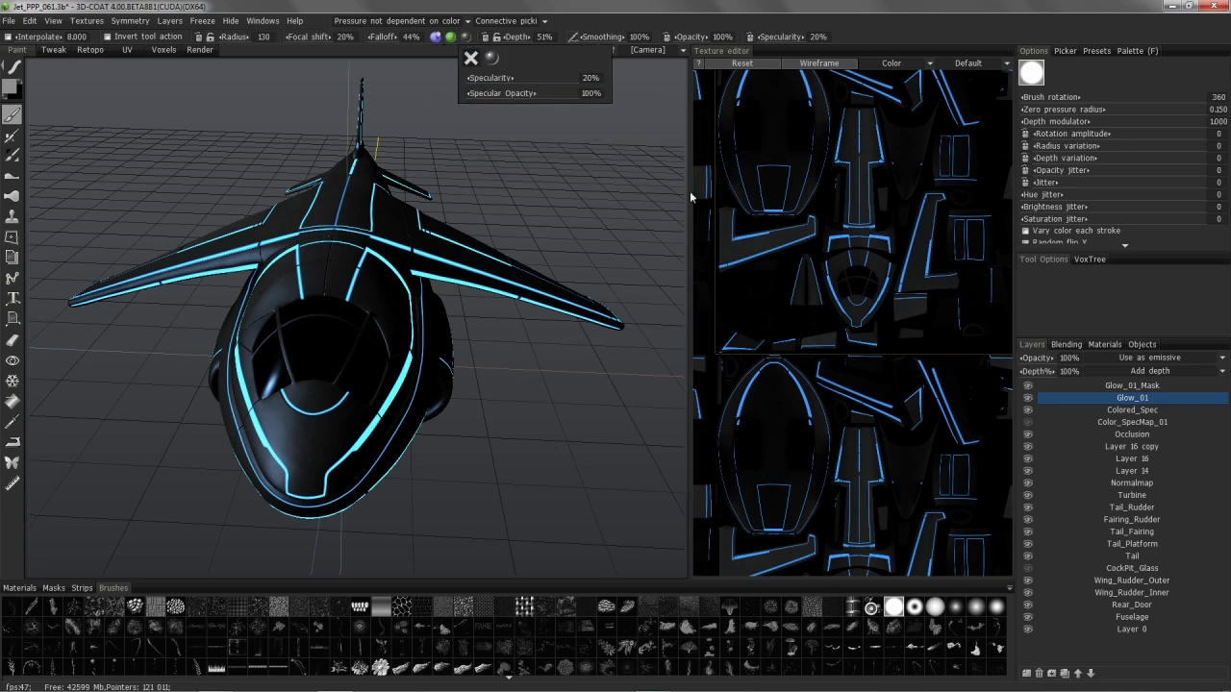
left_click(1104, 388, "ctrl")
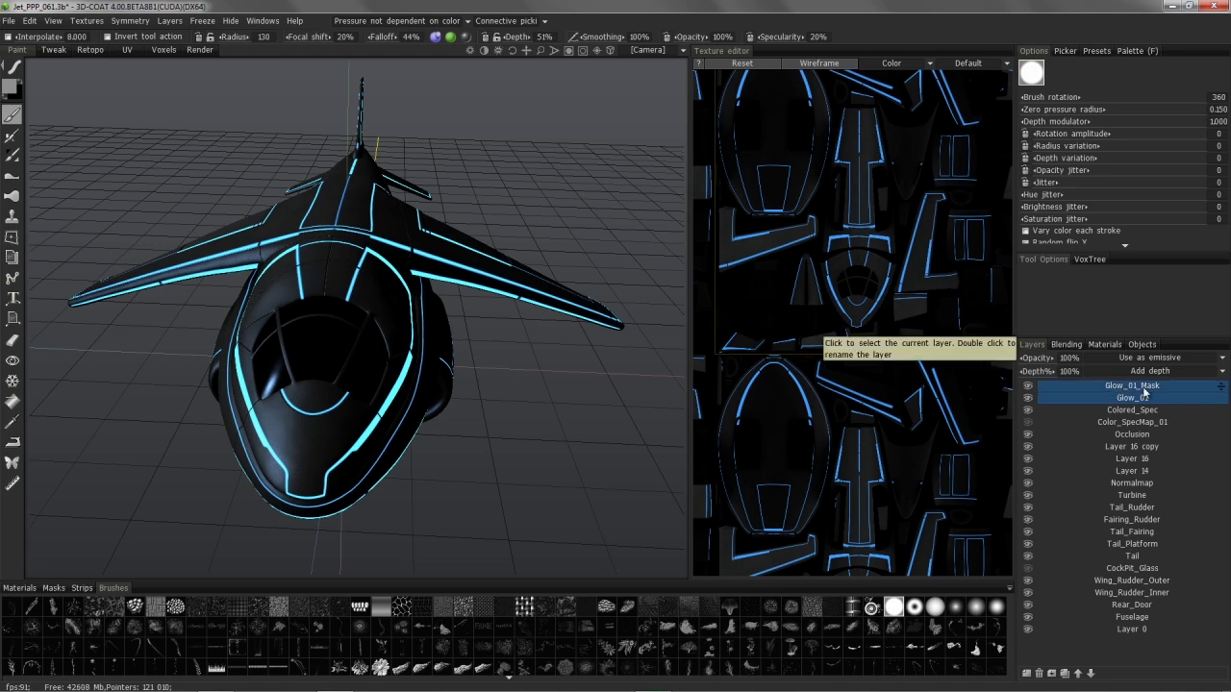
left_click(1123, 397)
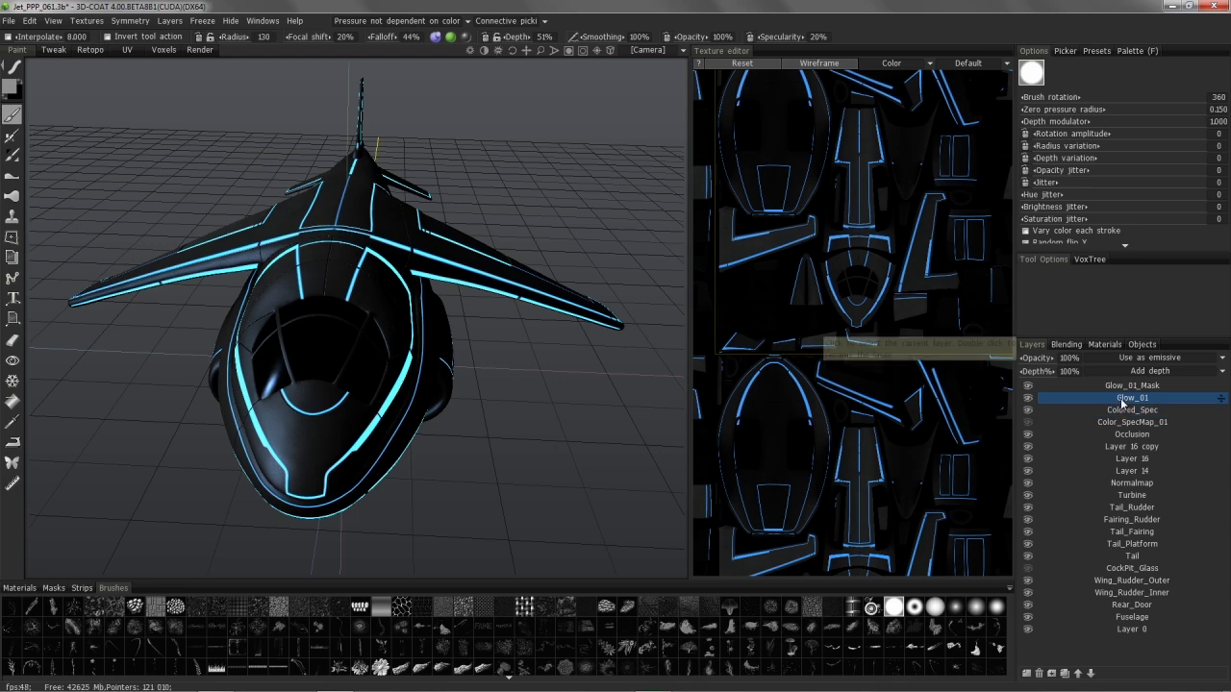
left_click(435, 36)
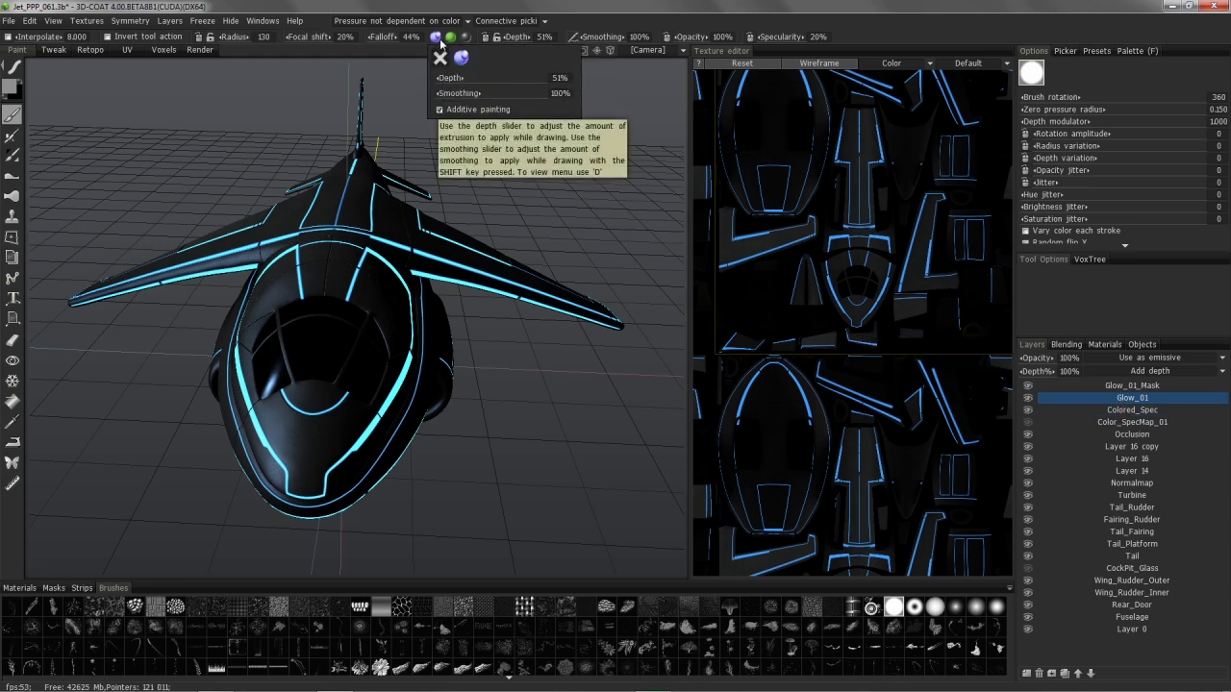
In Photoshop, group Occlusion, Layer 16 copy and Layer 16 into Group 1
mouse_move(296, 685)
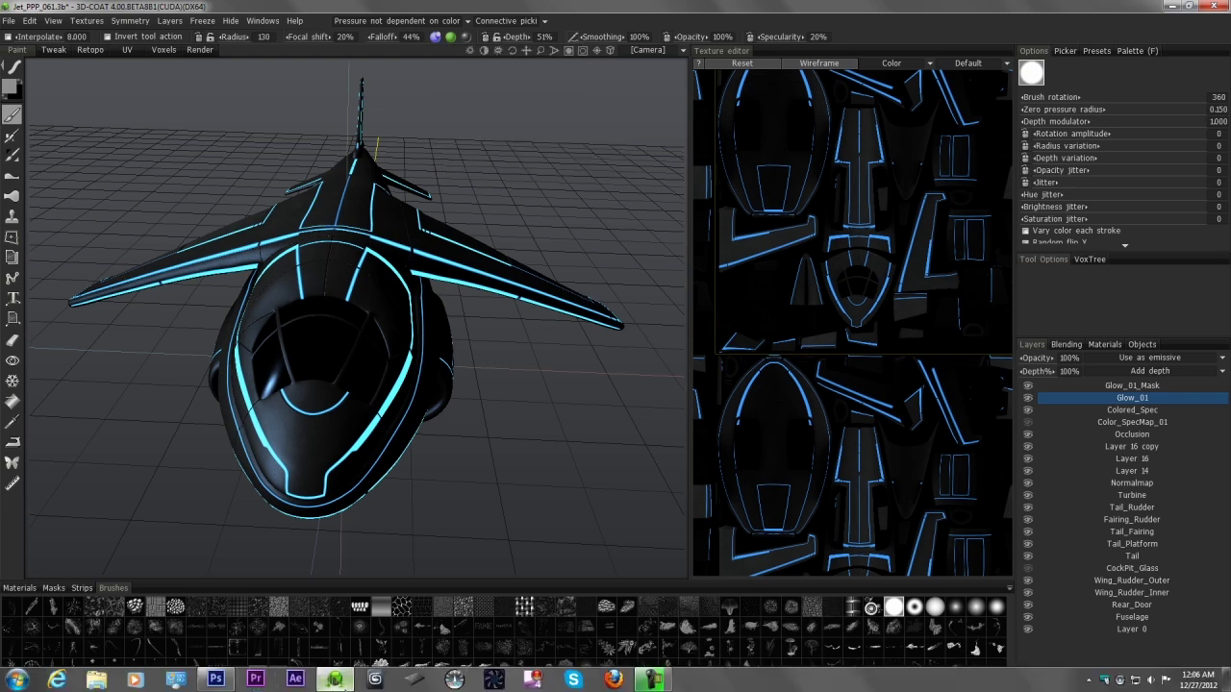
left_click(216, 680)
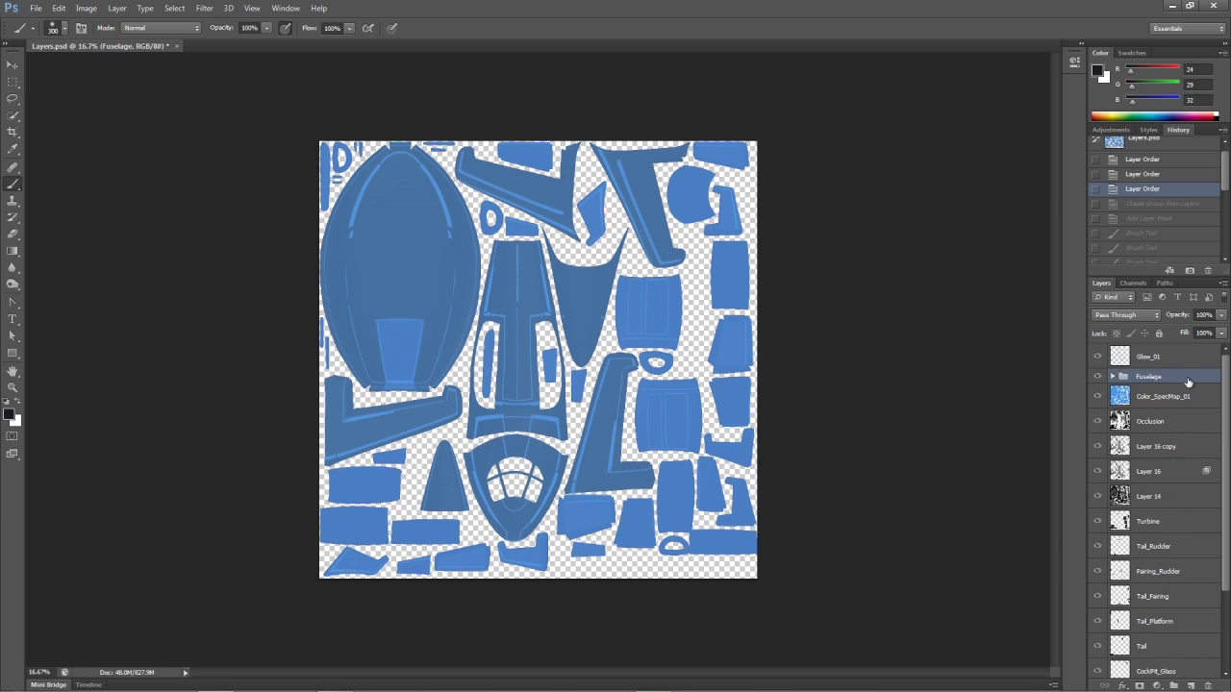
left_click(1156, 424)
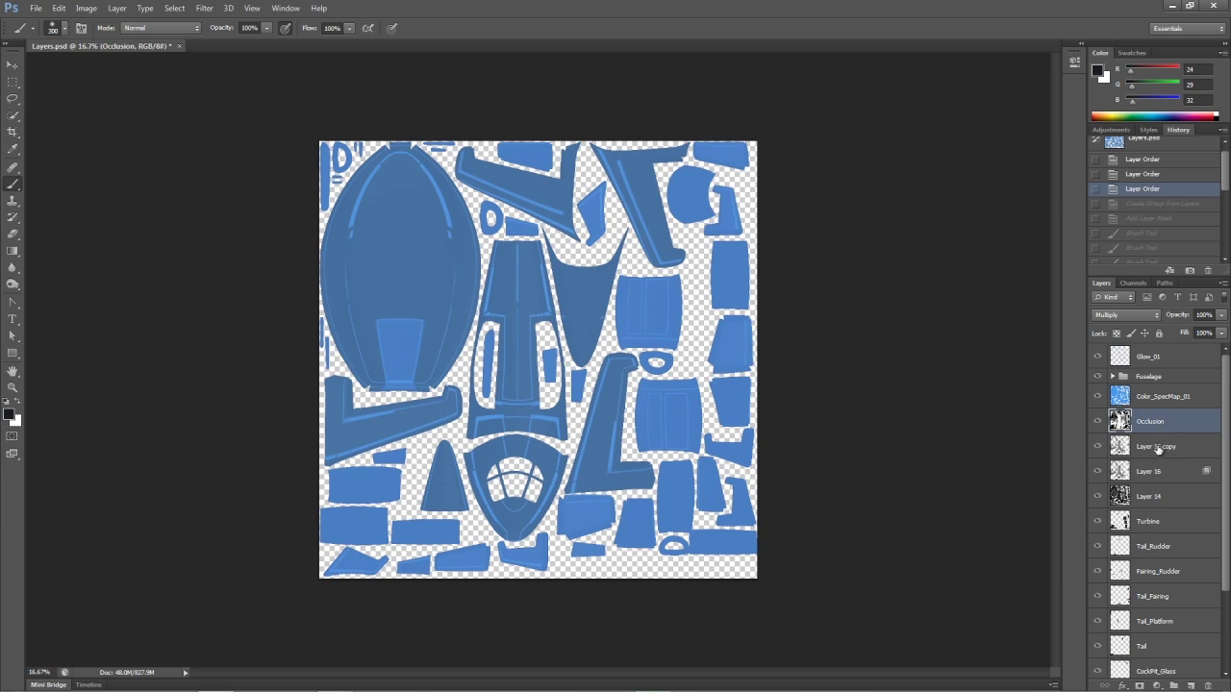
left_click(1156, 448, "shift")
left_click(1157, 473, "shift")
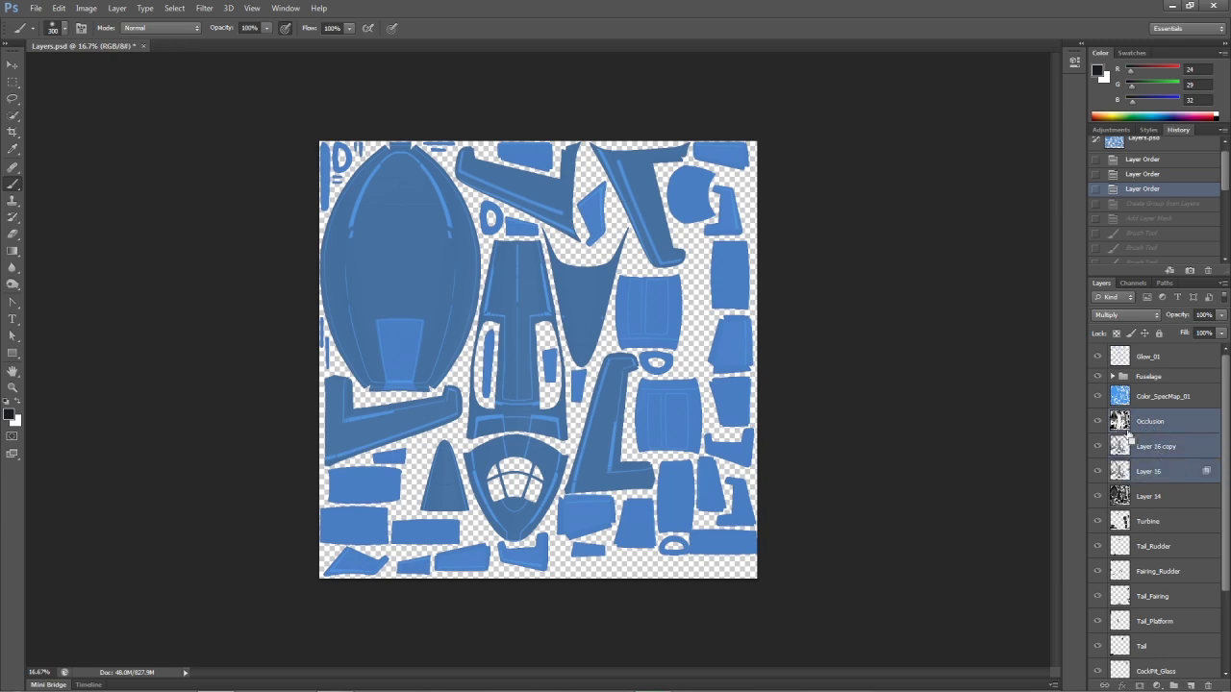
left_click(1223, 283)
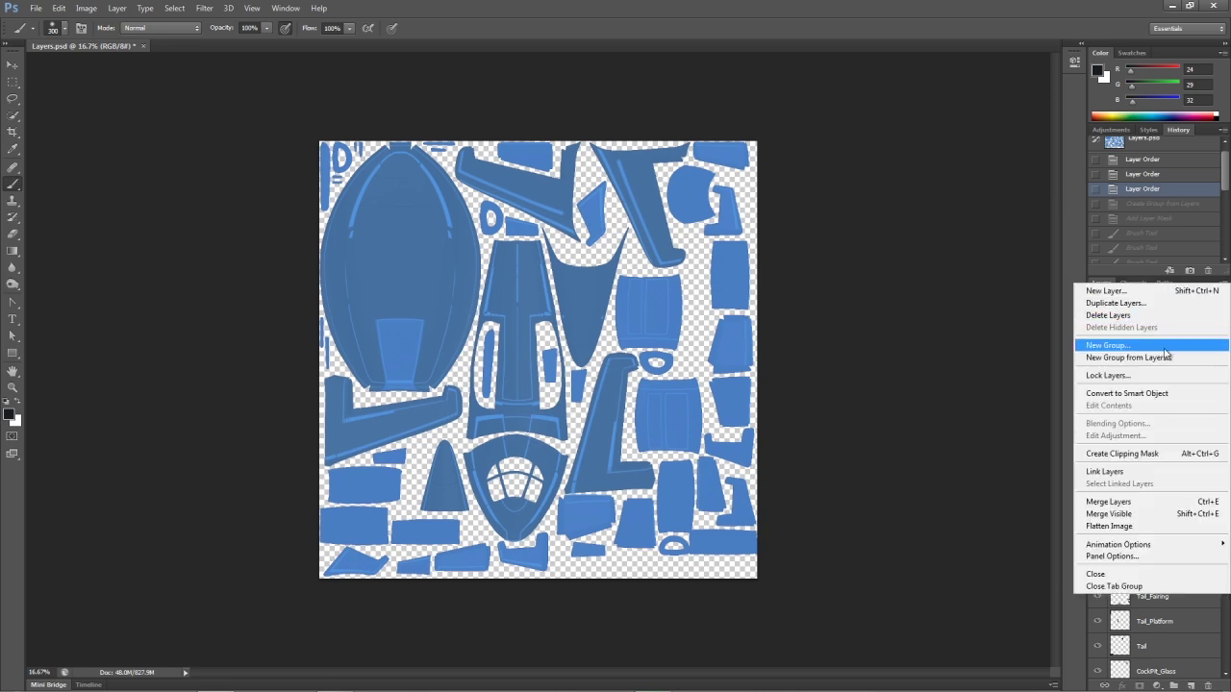
left_click(1139, 356)
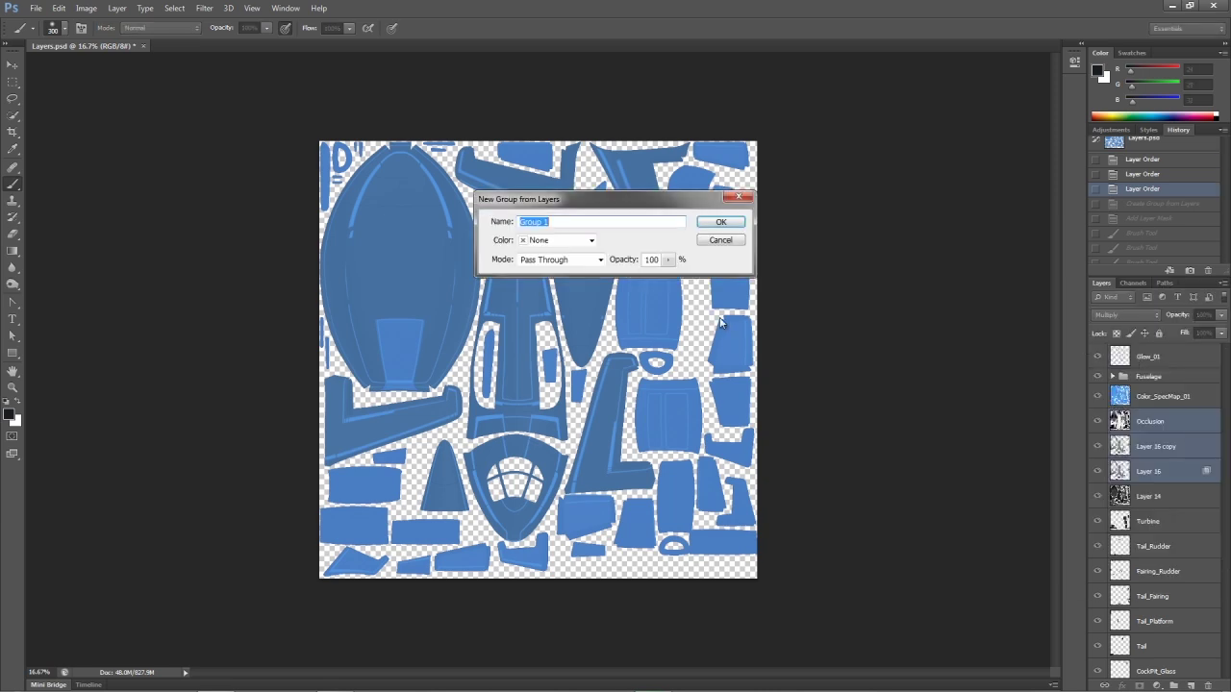
left_click(711, 223)
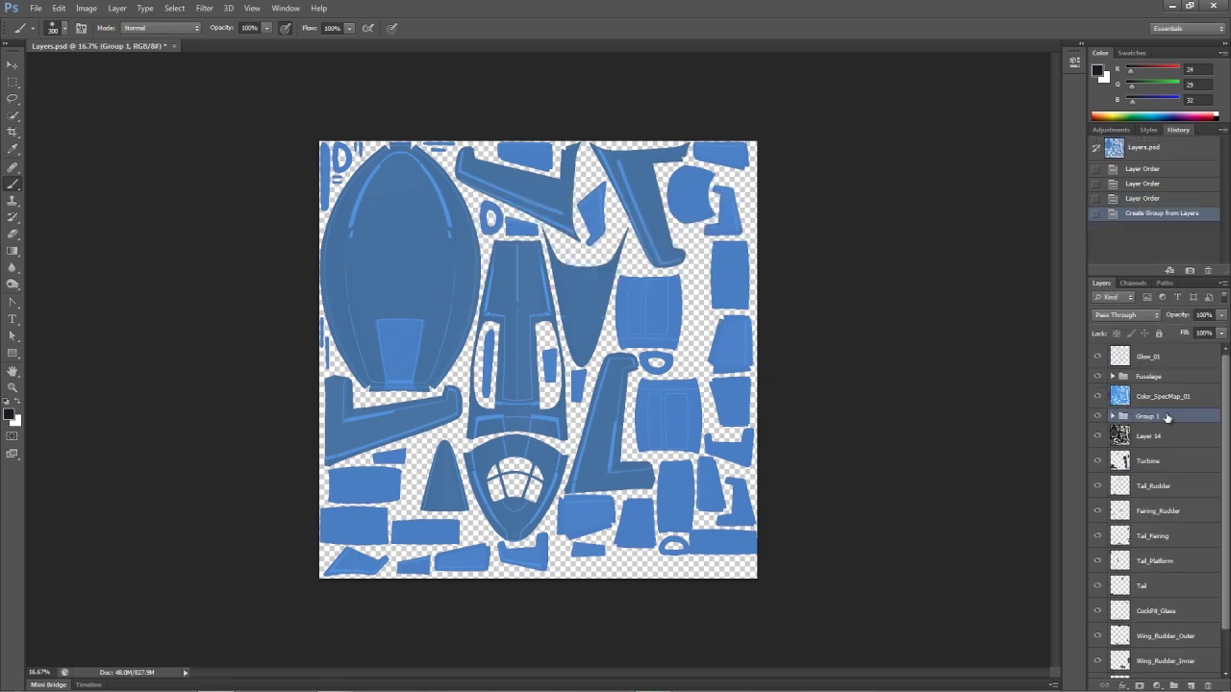
Check Group 1's contents, then expand the Fuselage group to view its layers
left_click(1111, 416)
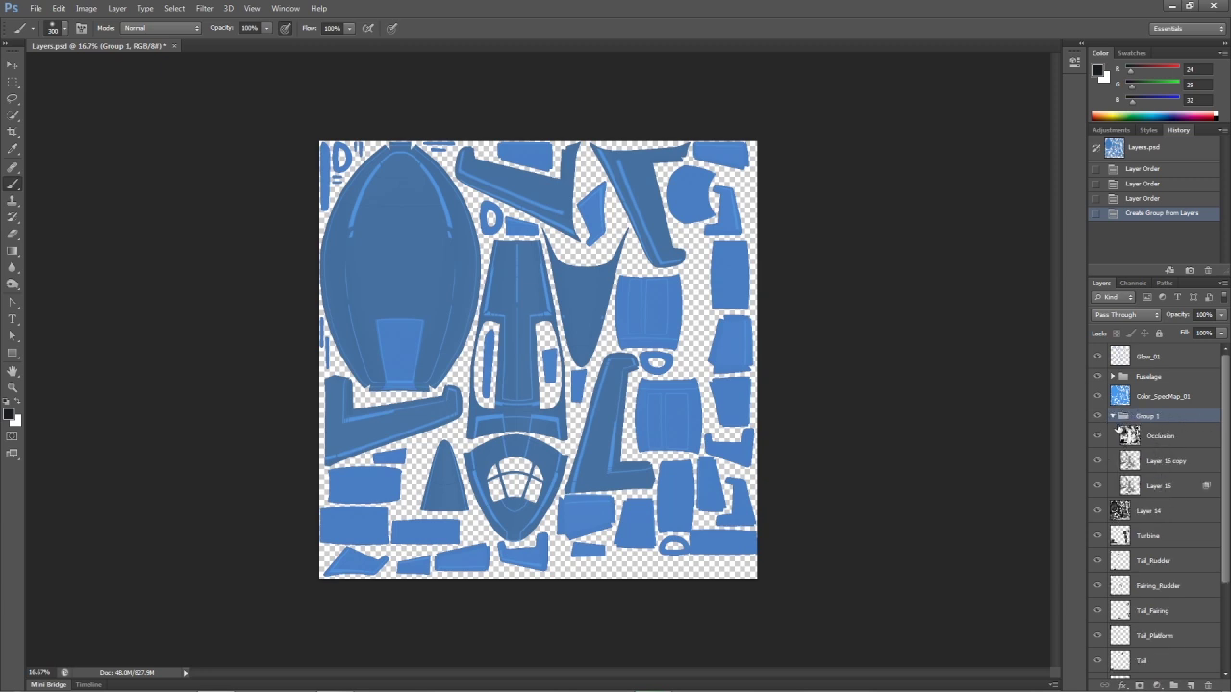
left_click(1112, 417)
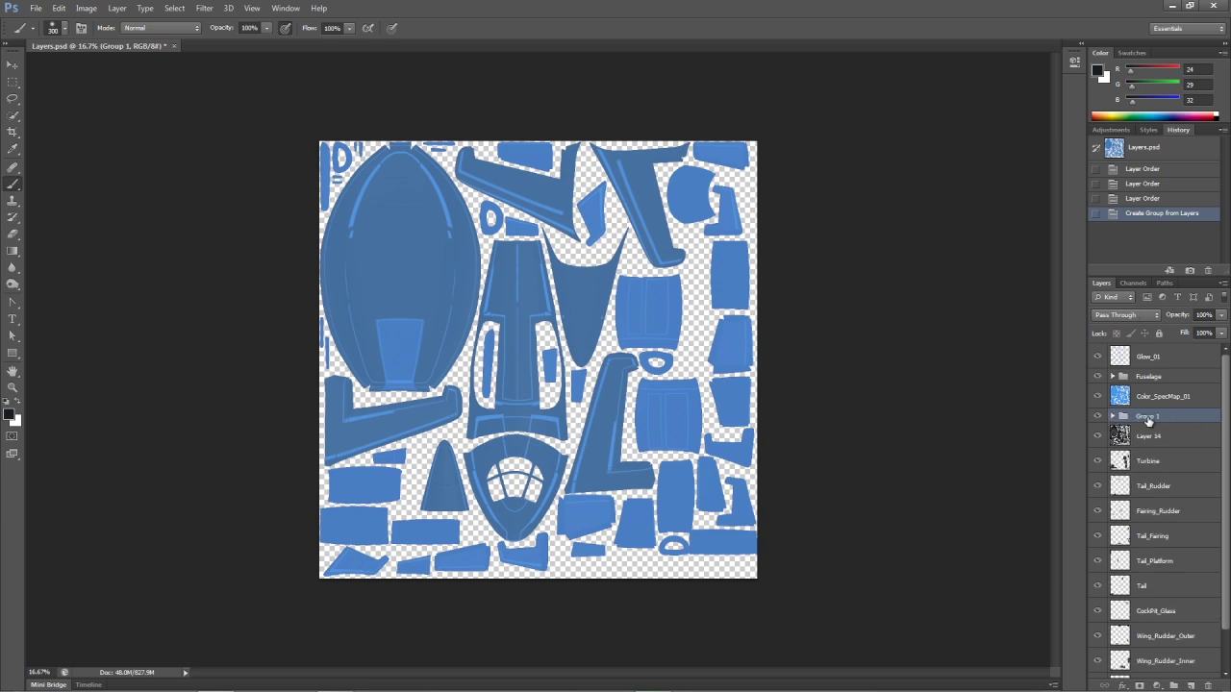
left_click(1112, 375)
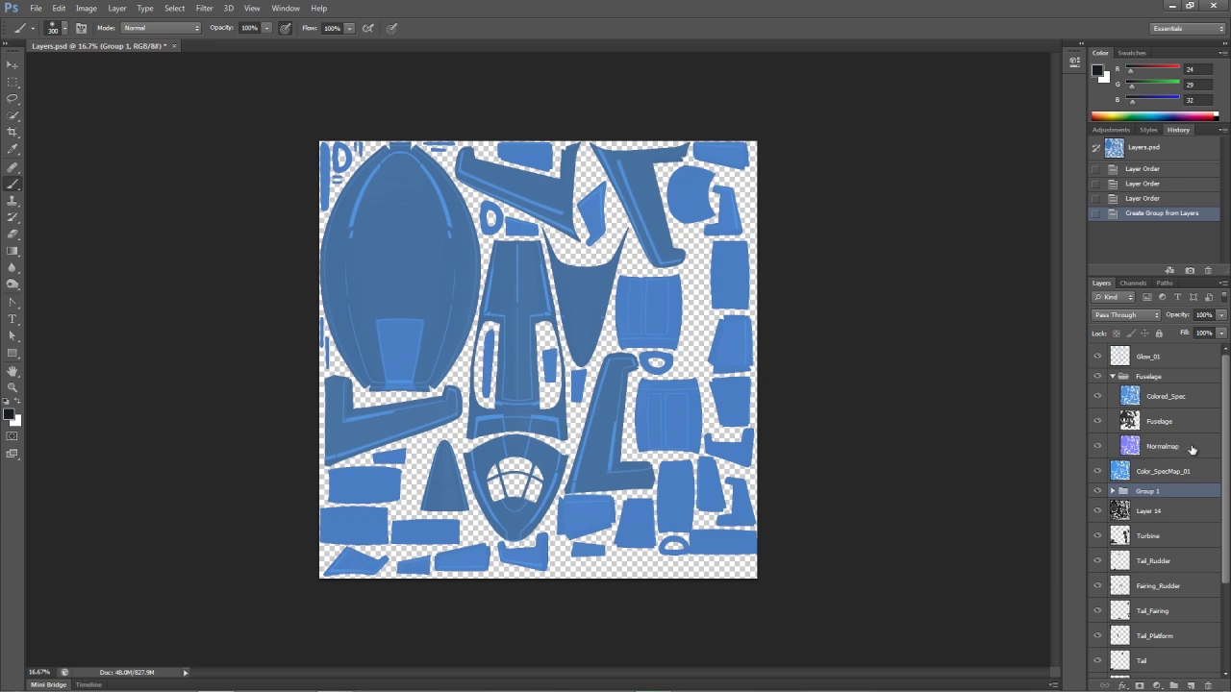
Add a layer mask to the Fuselage group and brush a faded band across its upper pieces
left_click(1112, 377)
left_click(1146, 381)
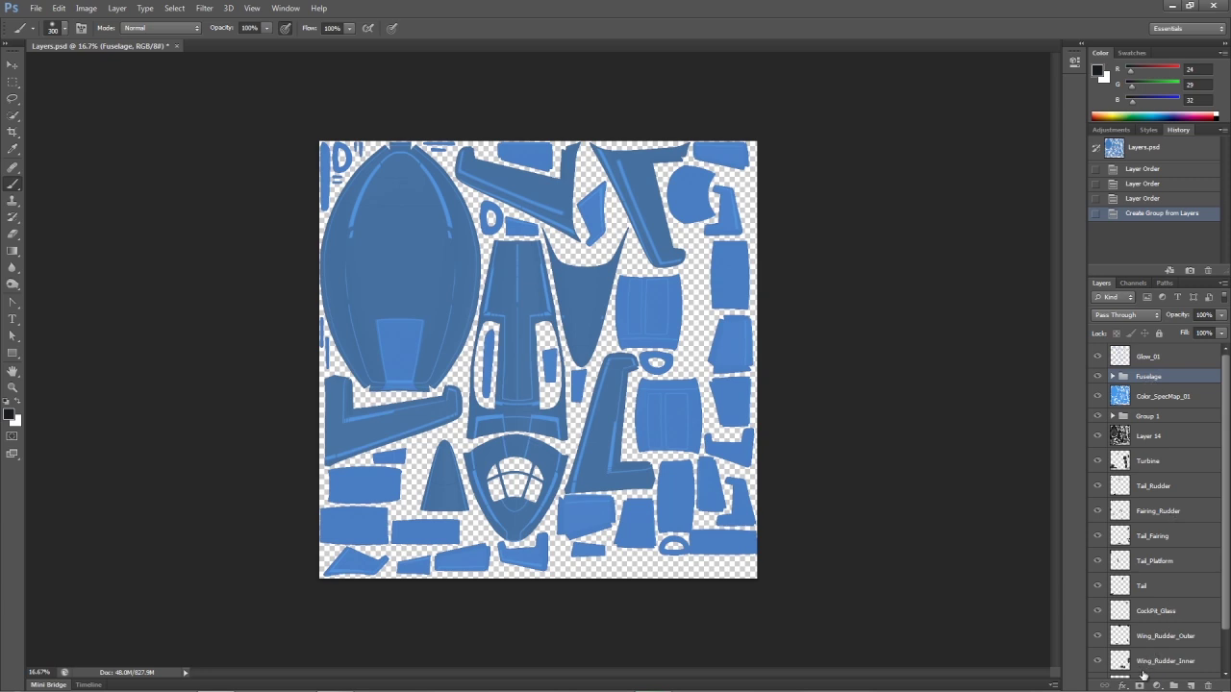
left_click(1138, 685)
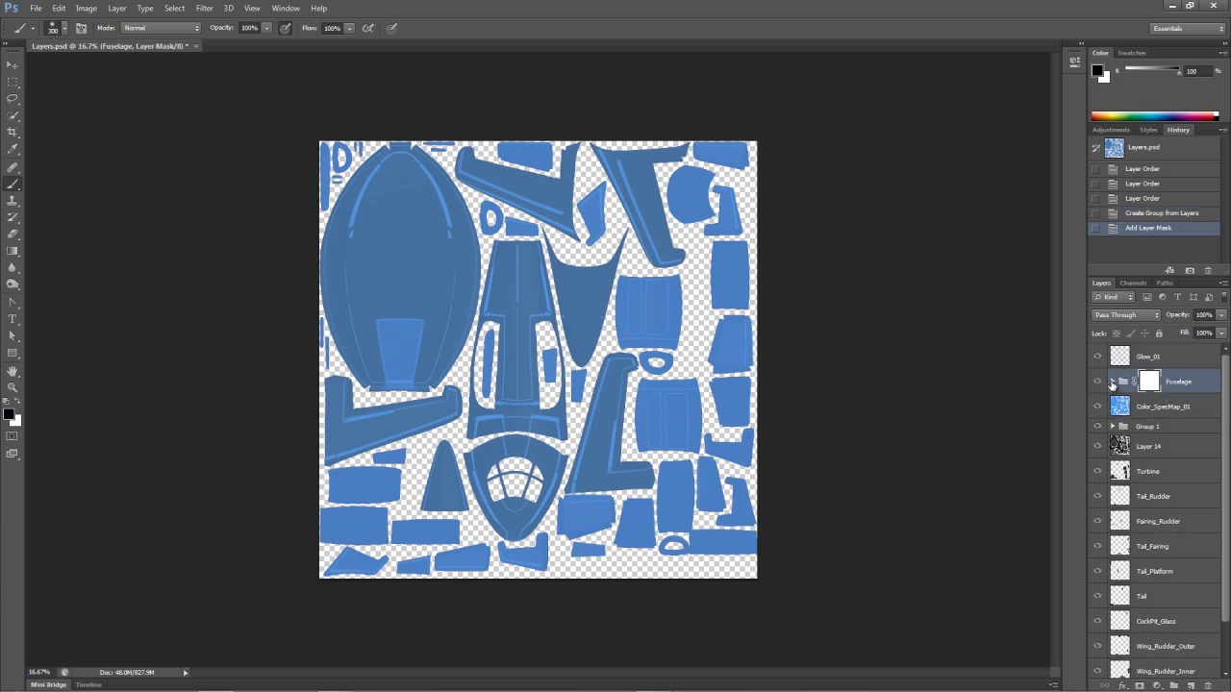
left_click(1113, 382)
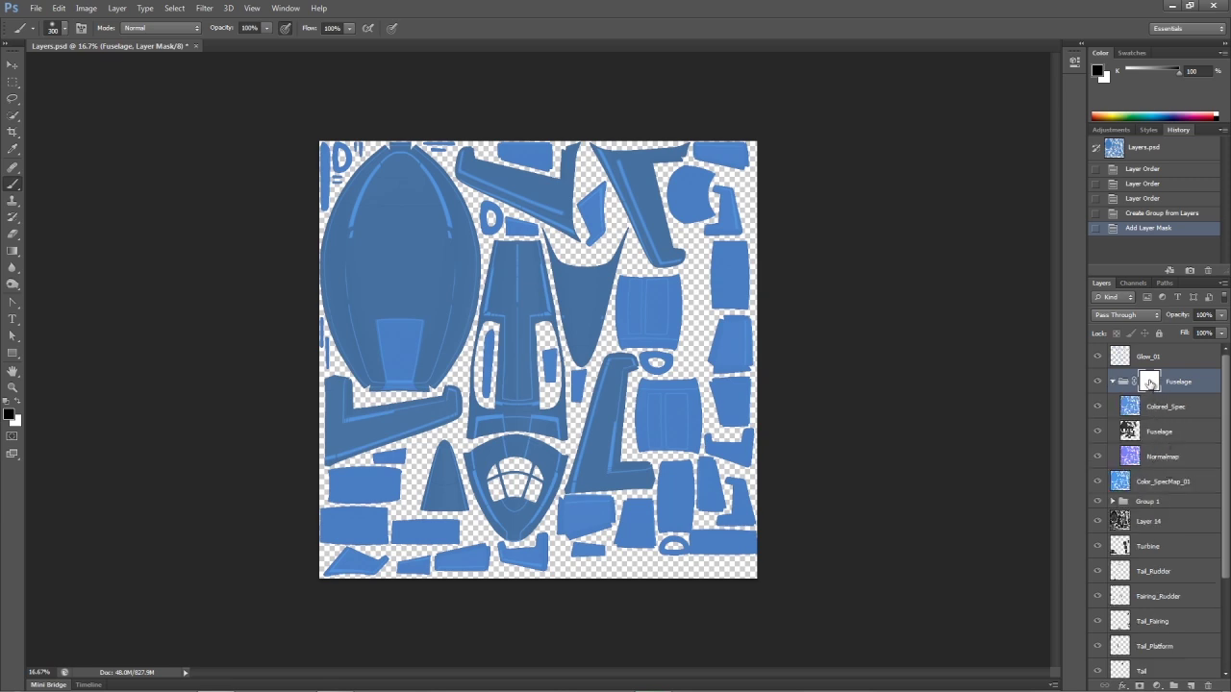
left_click(1097, 383, "alt")
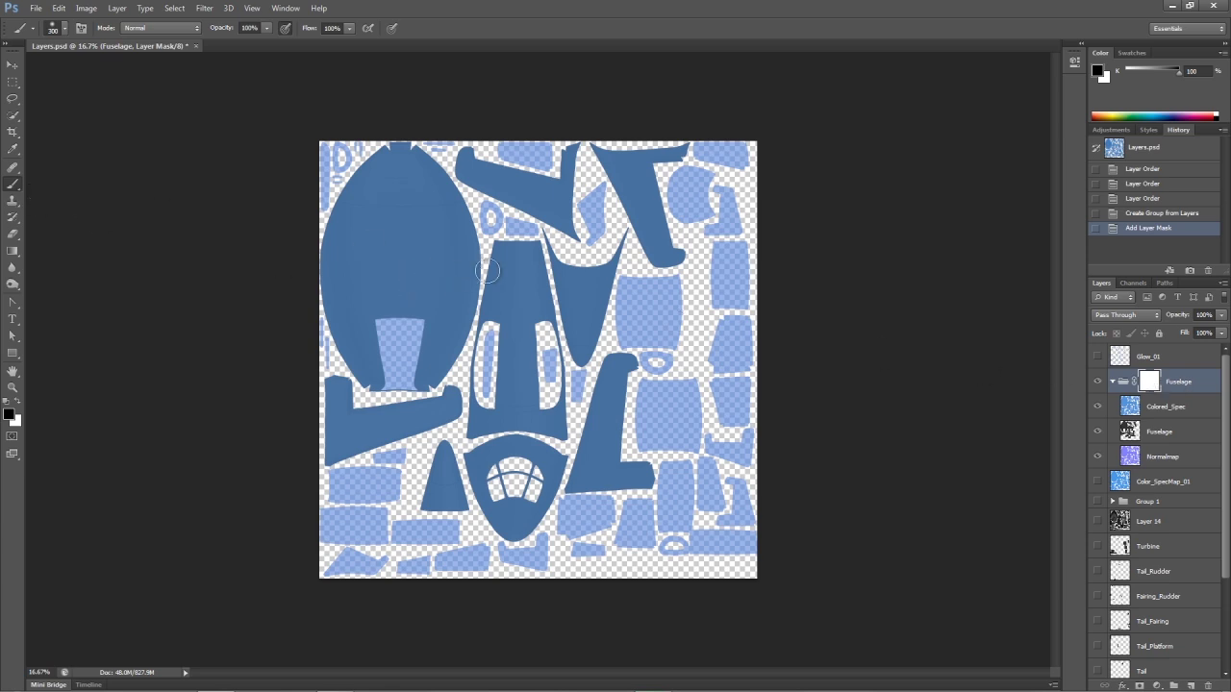
mouse_move(485, 269)
left_mouse_down()
mouse_move(427, 266)
mouse_move(521, 277)
mouse_move(449, 261)
left_mouse_up()
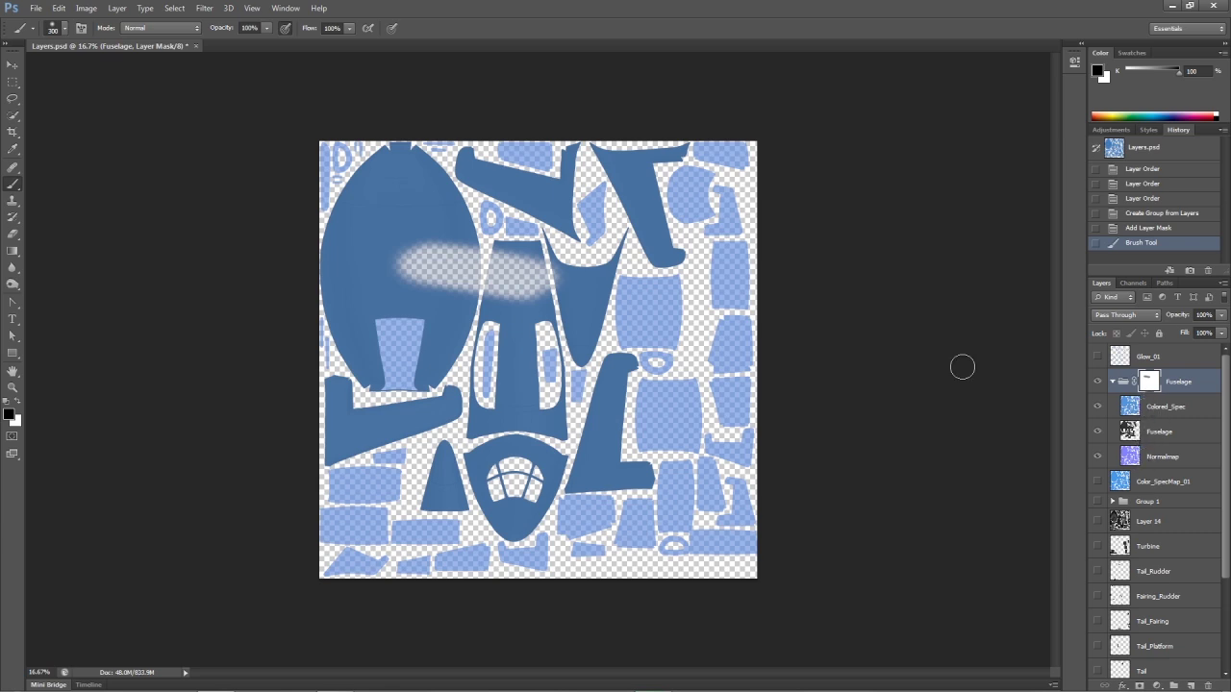
mouse_move(426, 264)
left_mouse_down()
mouse_move(457, 276)
mouse_move(633, 289)
mouse_move(373, 262)
mouse_move(630, 294)
mouse_move(415, 273)
left_mouse_up()
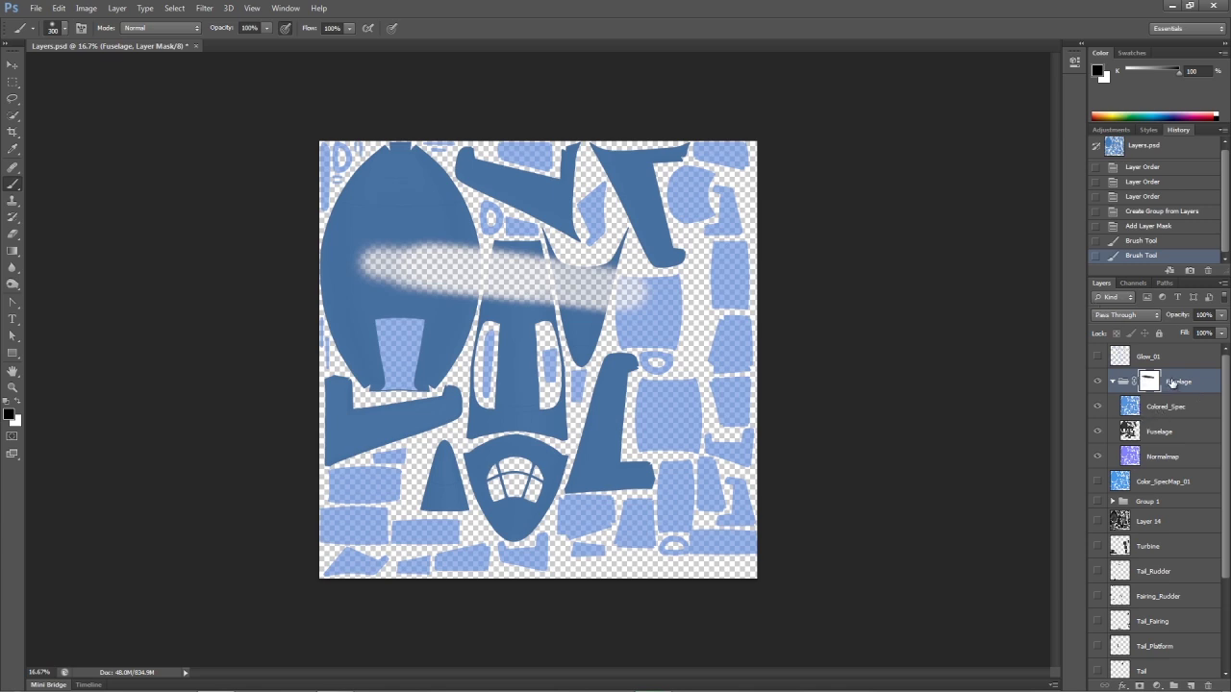
Create an empty Layer 17 above the Fuselage group and return to 3D-Coat
left_click(1191, 686)
left_click_drag(1170, 407, 1158, 379)
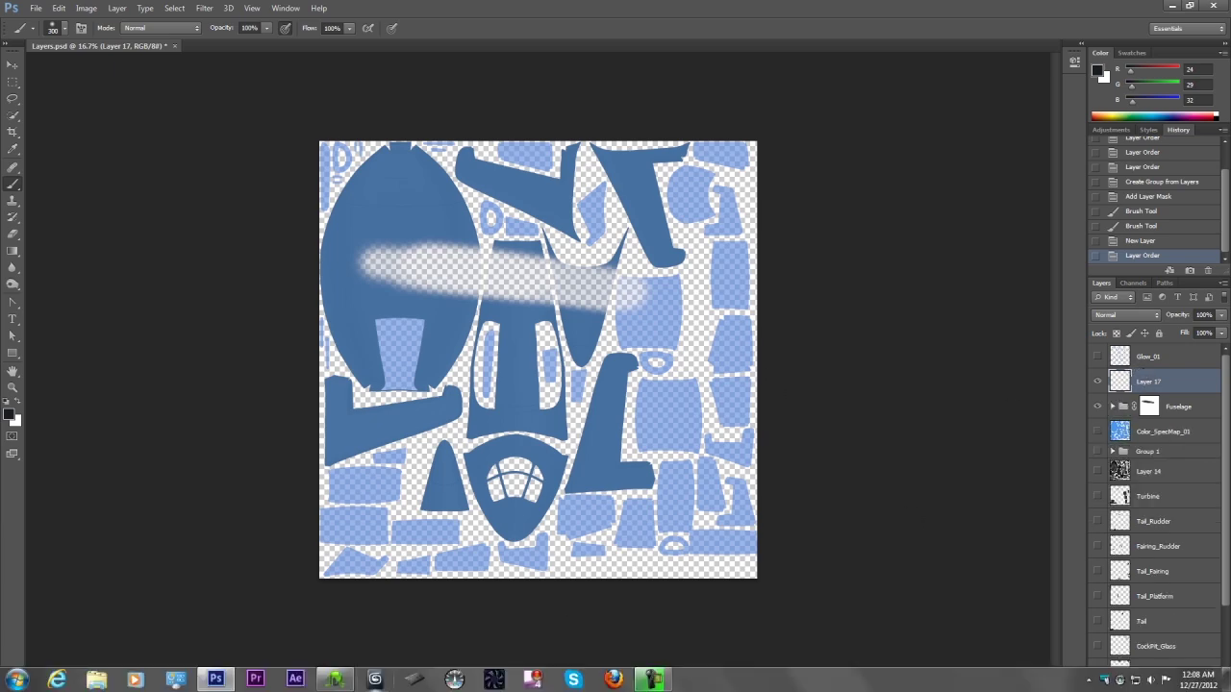
left_click(330, 679)
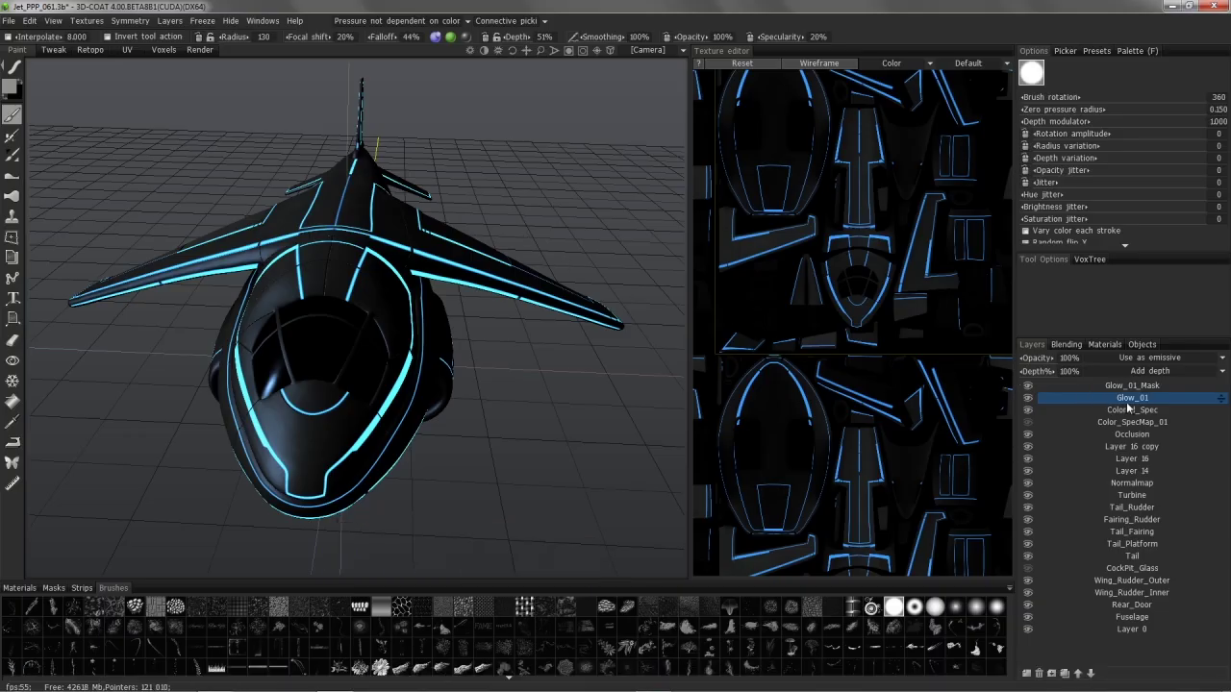
Select the Fuselage layer and preview the Normals channel in the texture editor
left_click(1126, 620)
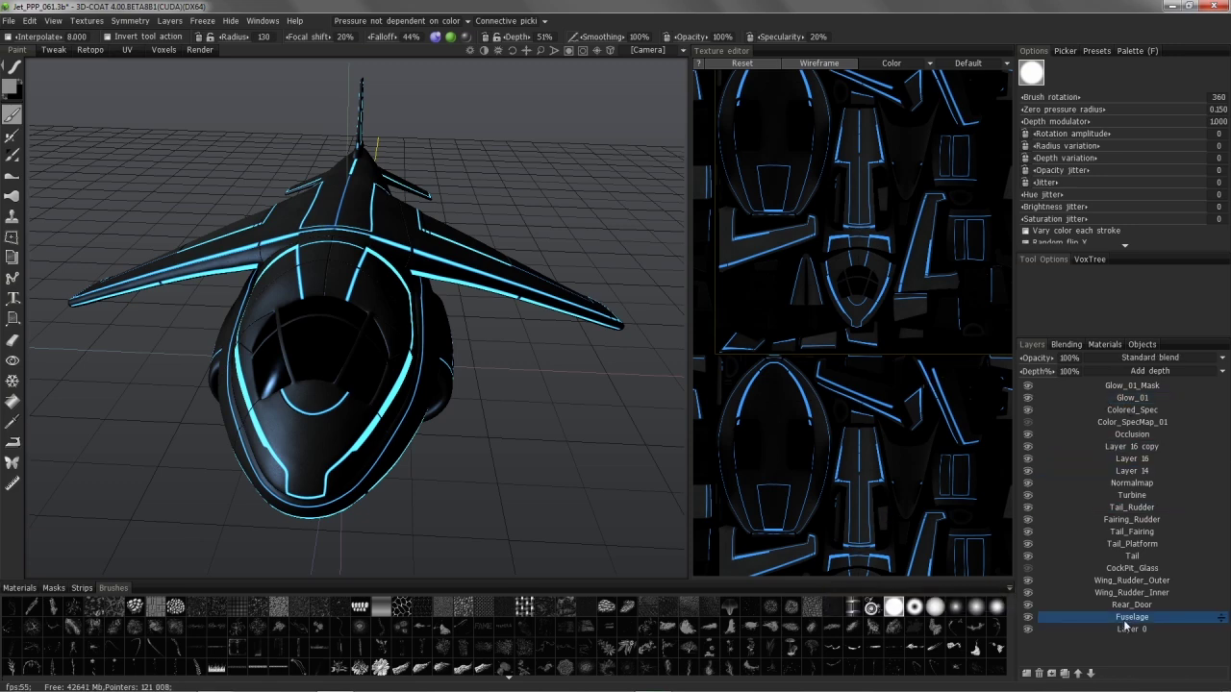
left_click(880, 64)
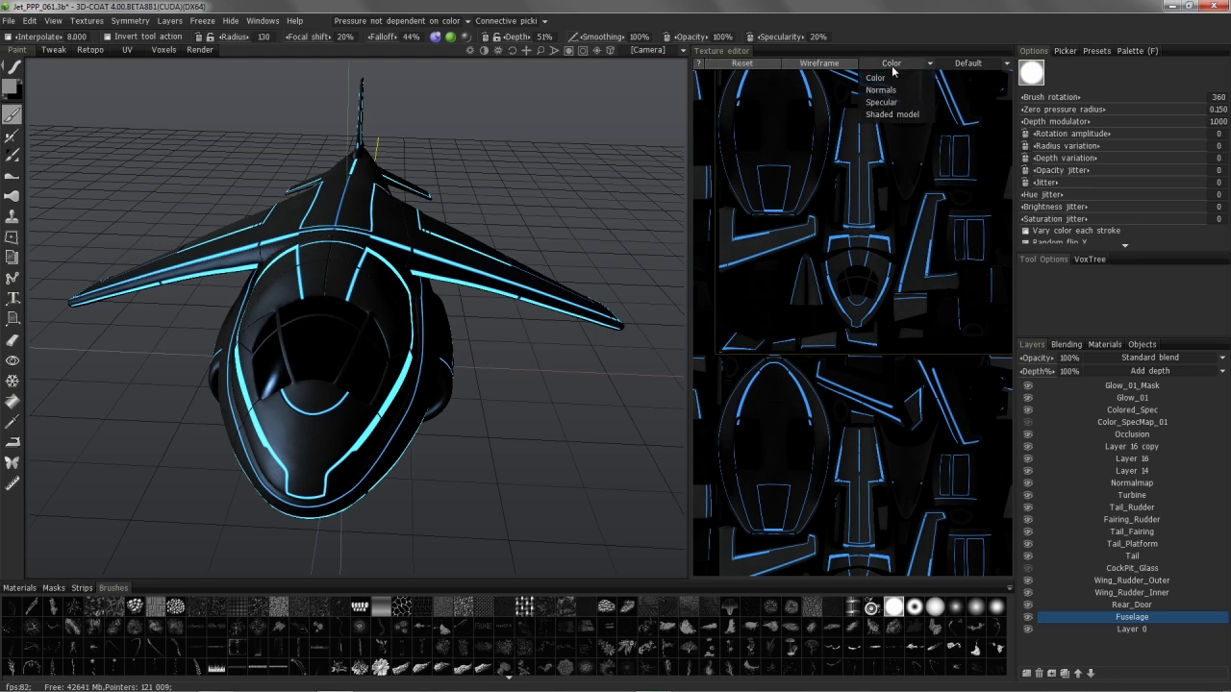
left_click(881, 90)
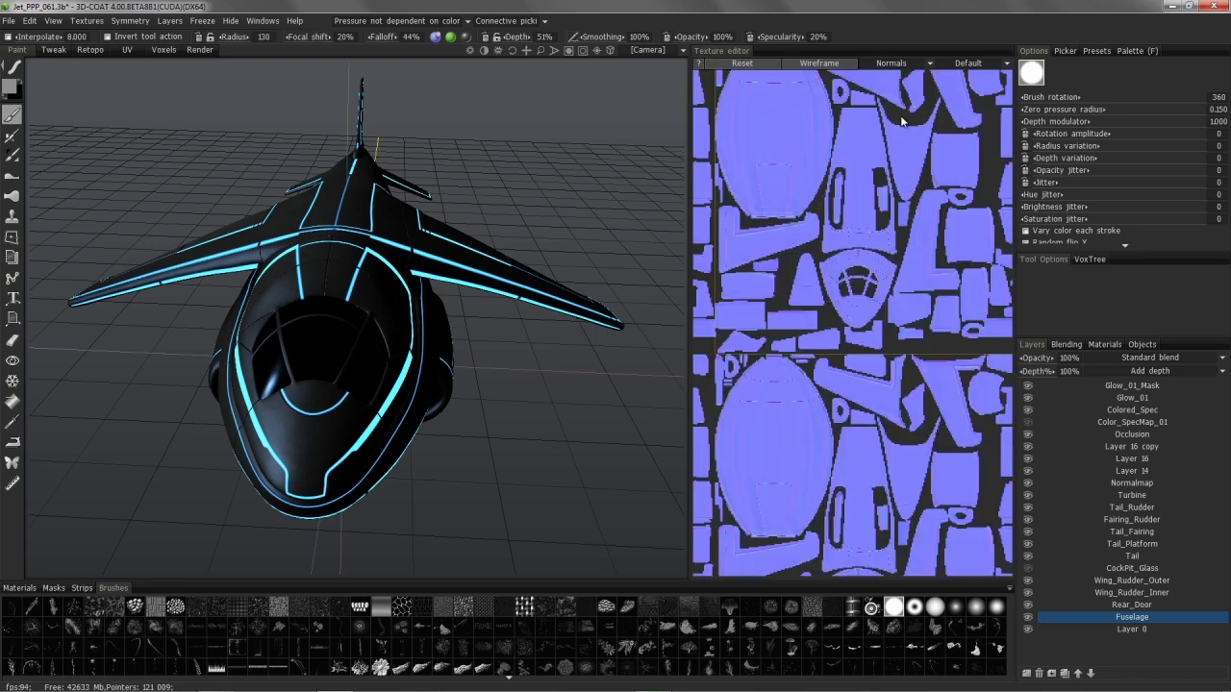
scroll(950, 125, "up", 2)
scroll(950, 125, "up", 3)
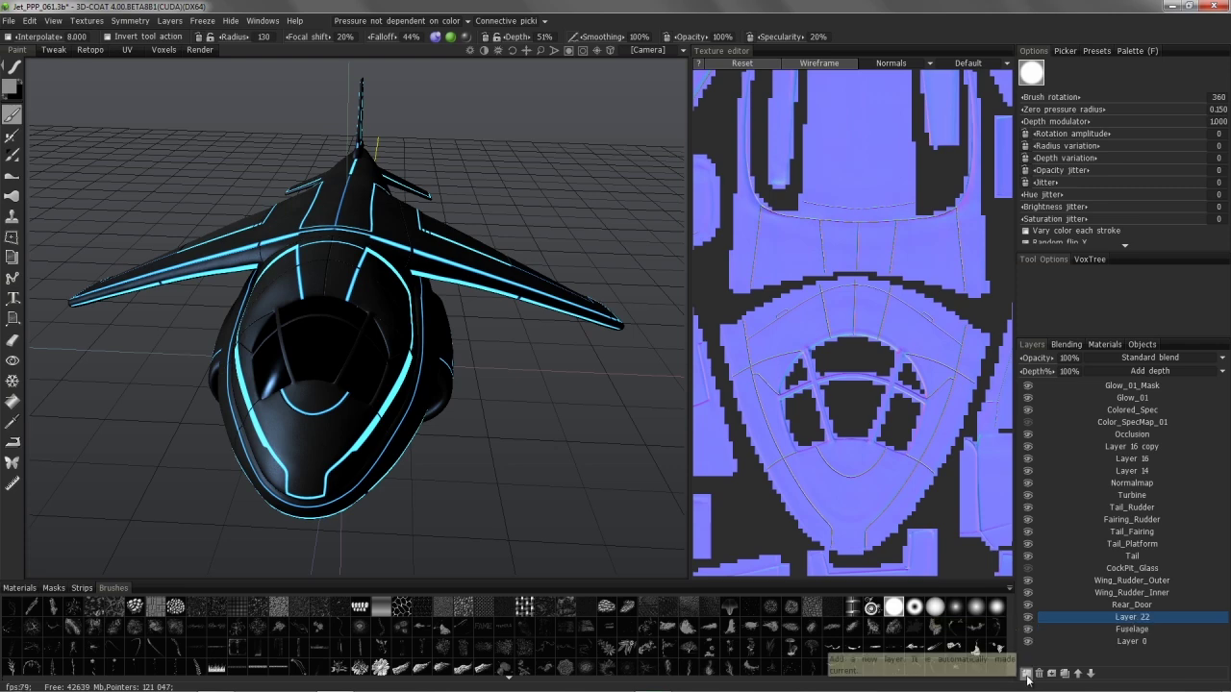
Add a new layer above Fuselage named Fuselage_depth
left_click(1026, 673)
double_click(1131, 617)
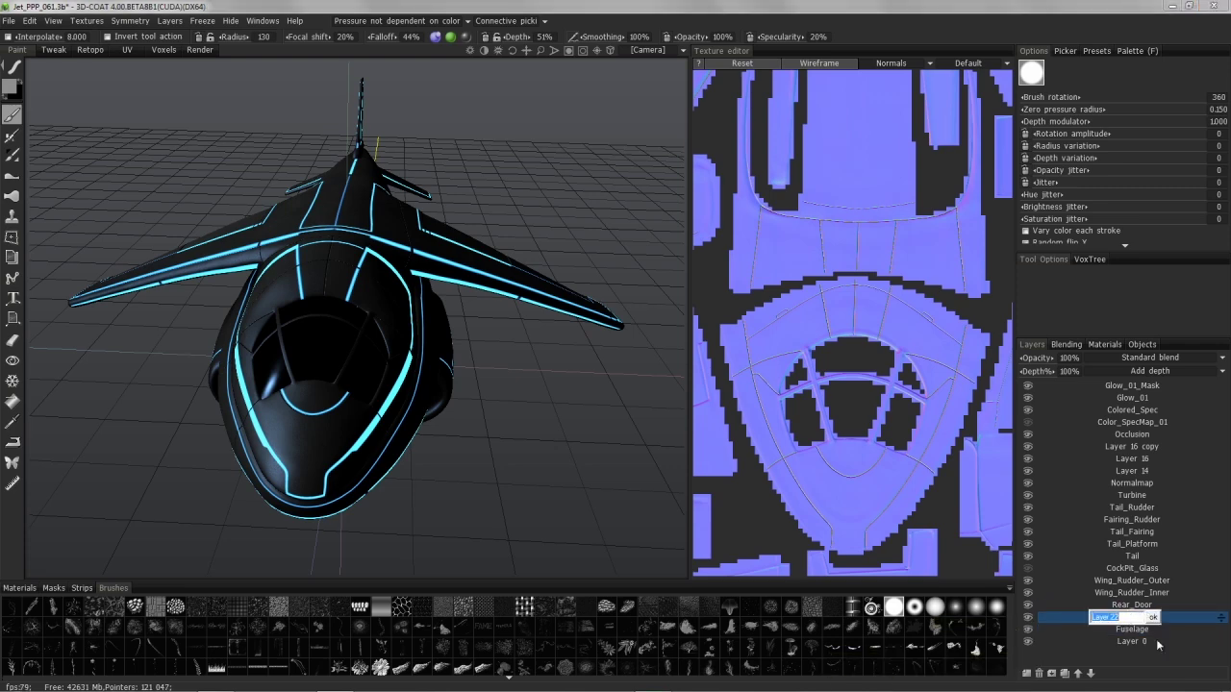
type("Fuselage_depth")
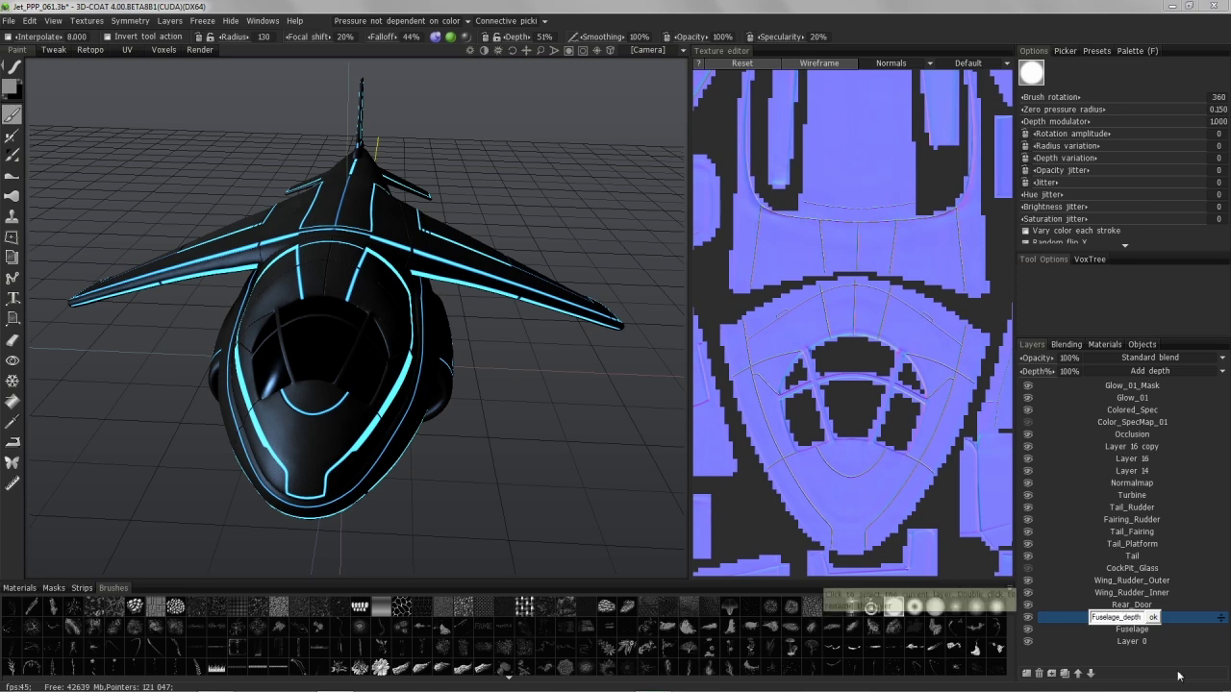
key("Return")
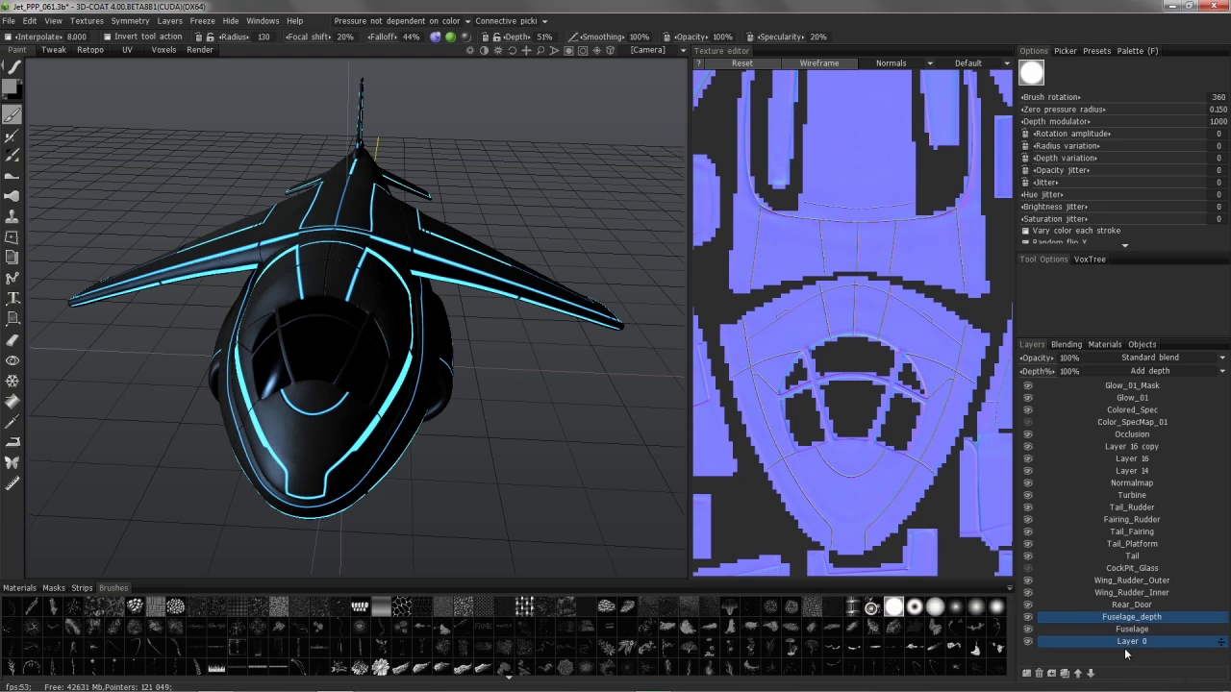
left_click(172, 21)
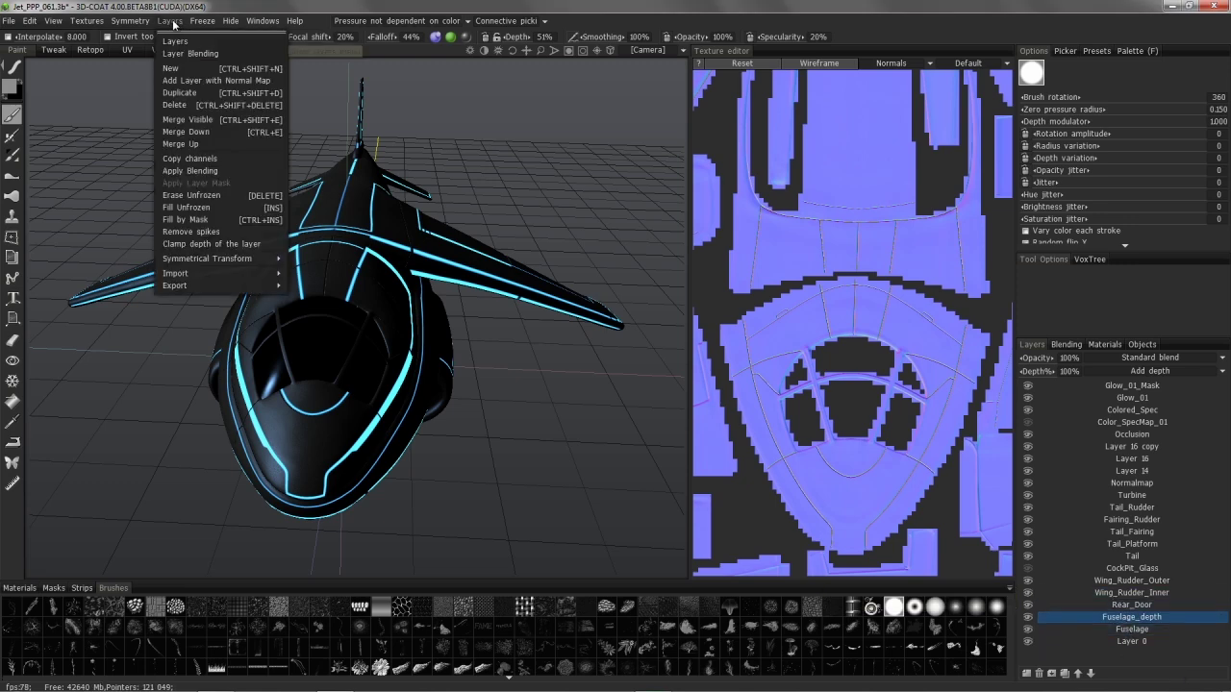
Run Copy channels from Fuselage / Depth to Fuselage_depth / Depth using the Replace method
left_click(202, 160)
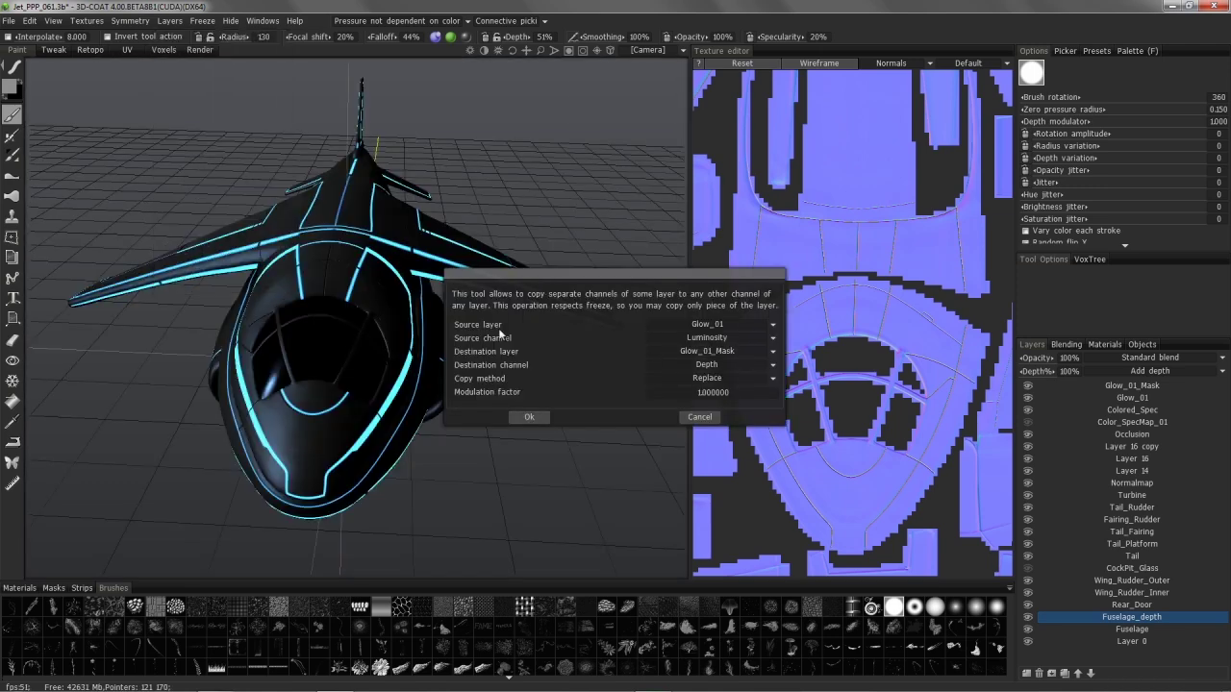
left_click(684, 323)
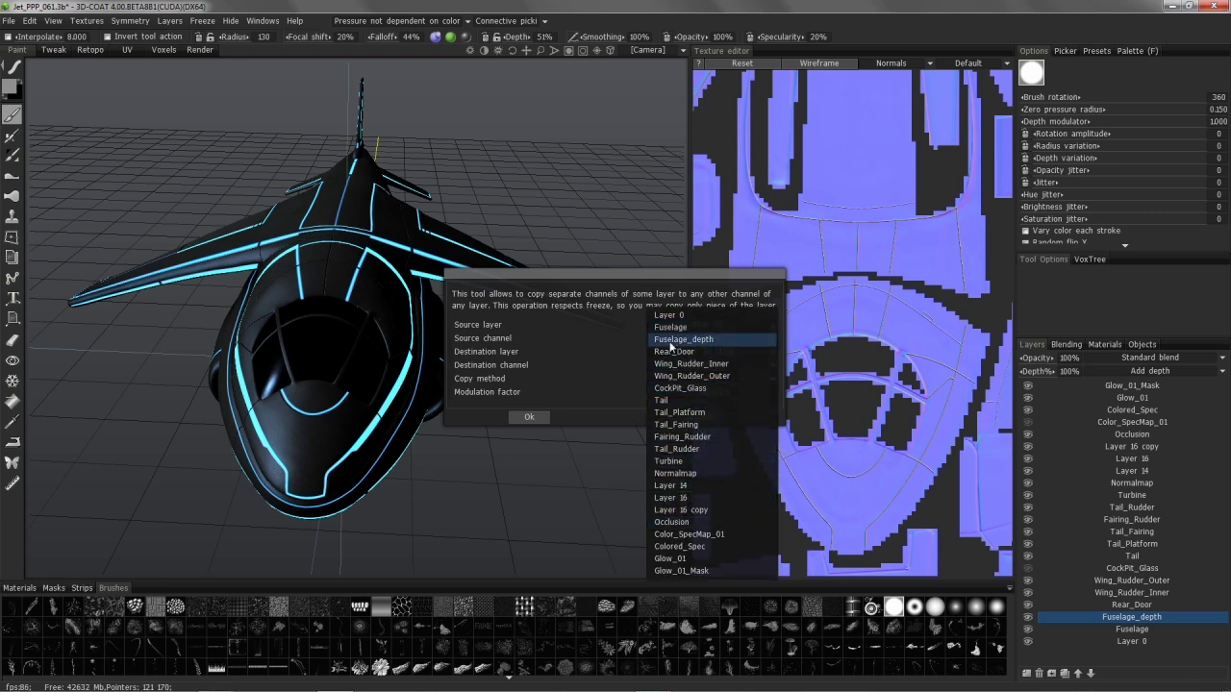
left_click(661, 326)
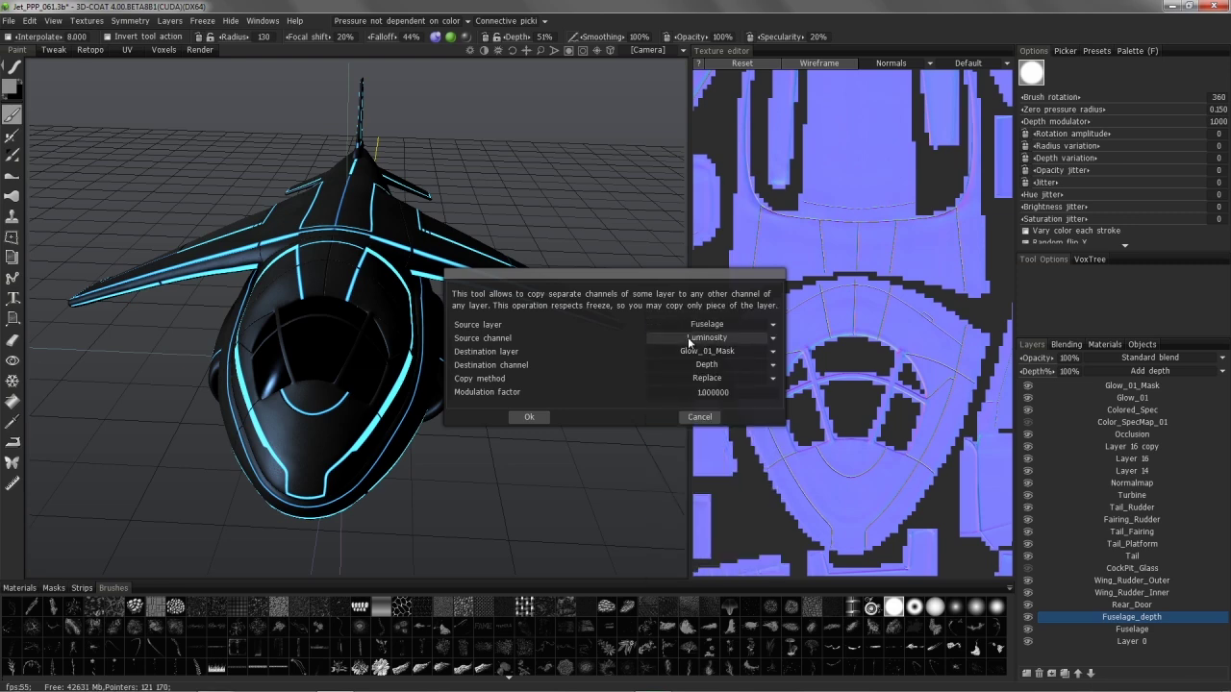
left_click(689, 339)
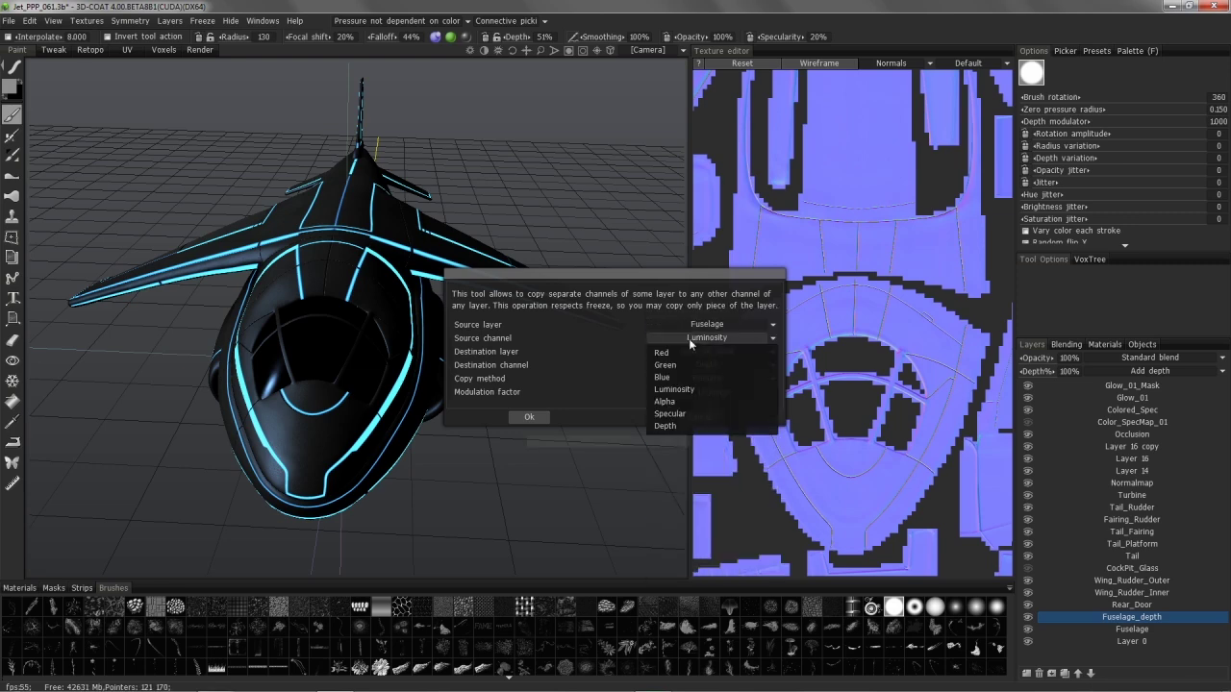
left_click(669, 426)
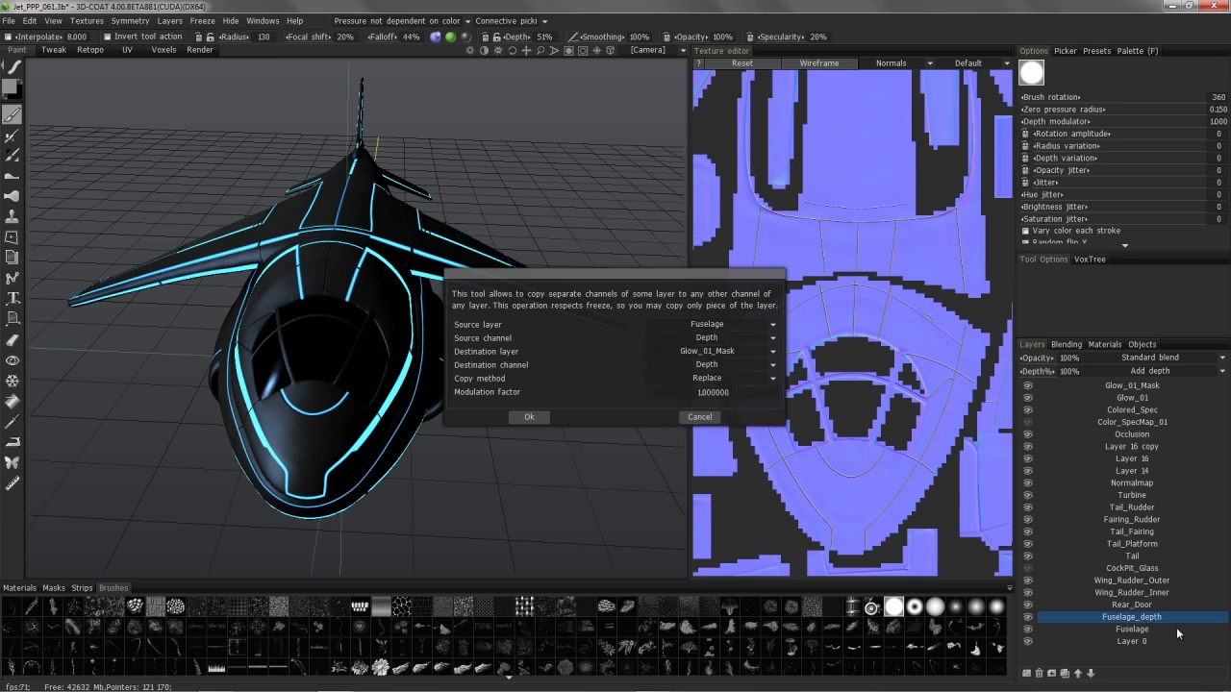
left_click(716, 351)
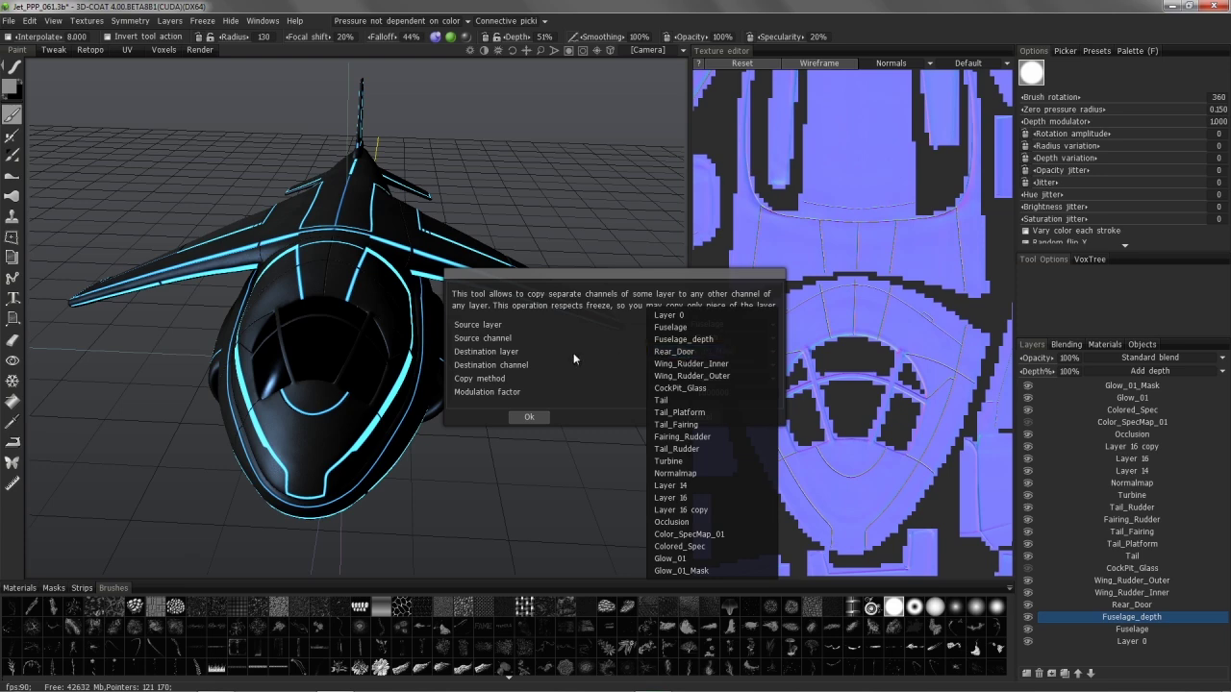
left_click(706, 351)
left_click(700, 352)
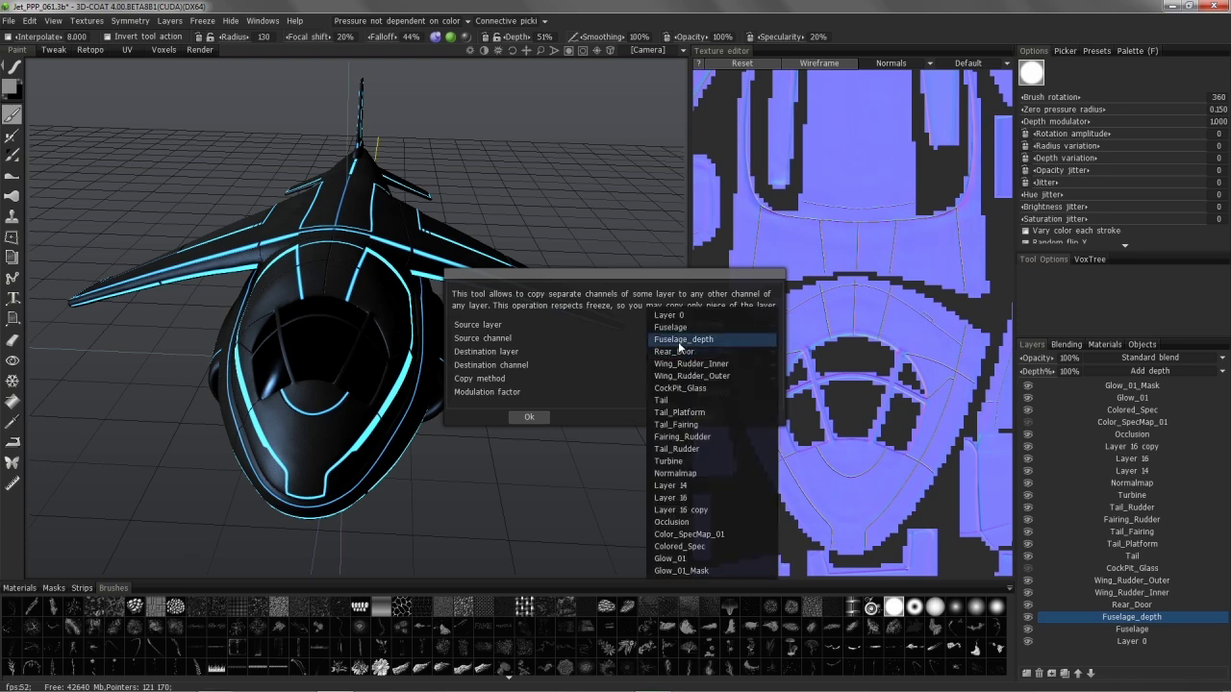
left_click(677, 348)
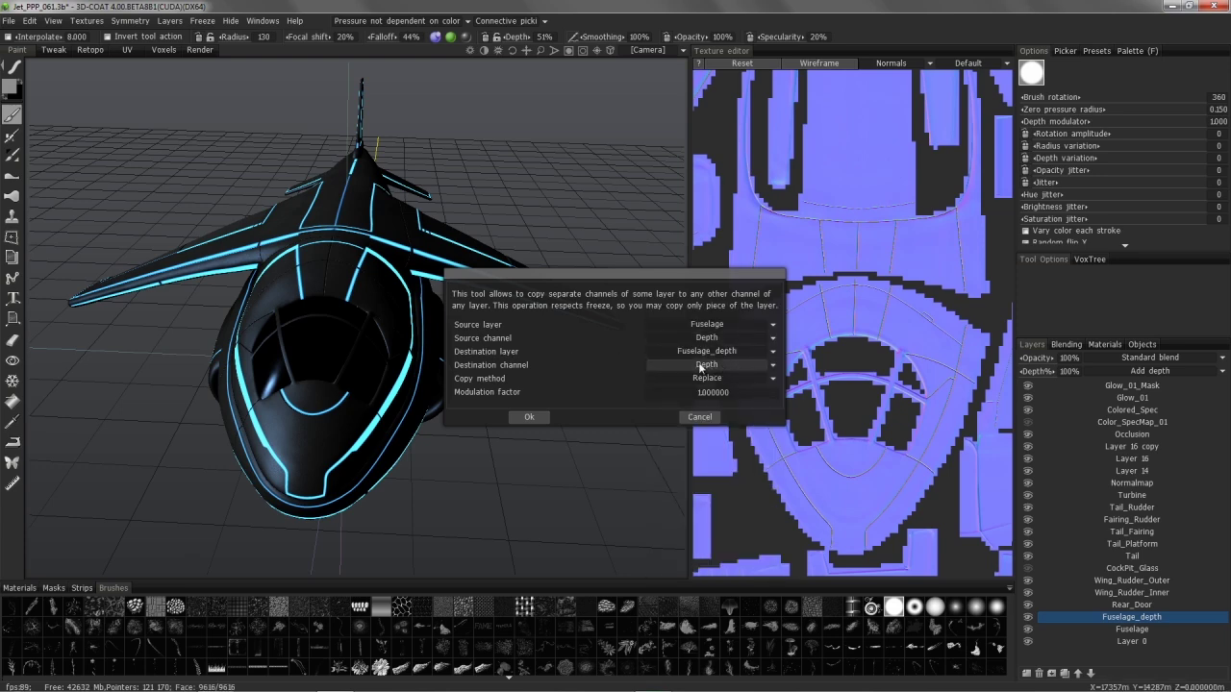
left_click(529, 417)
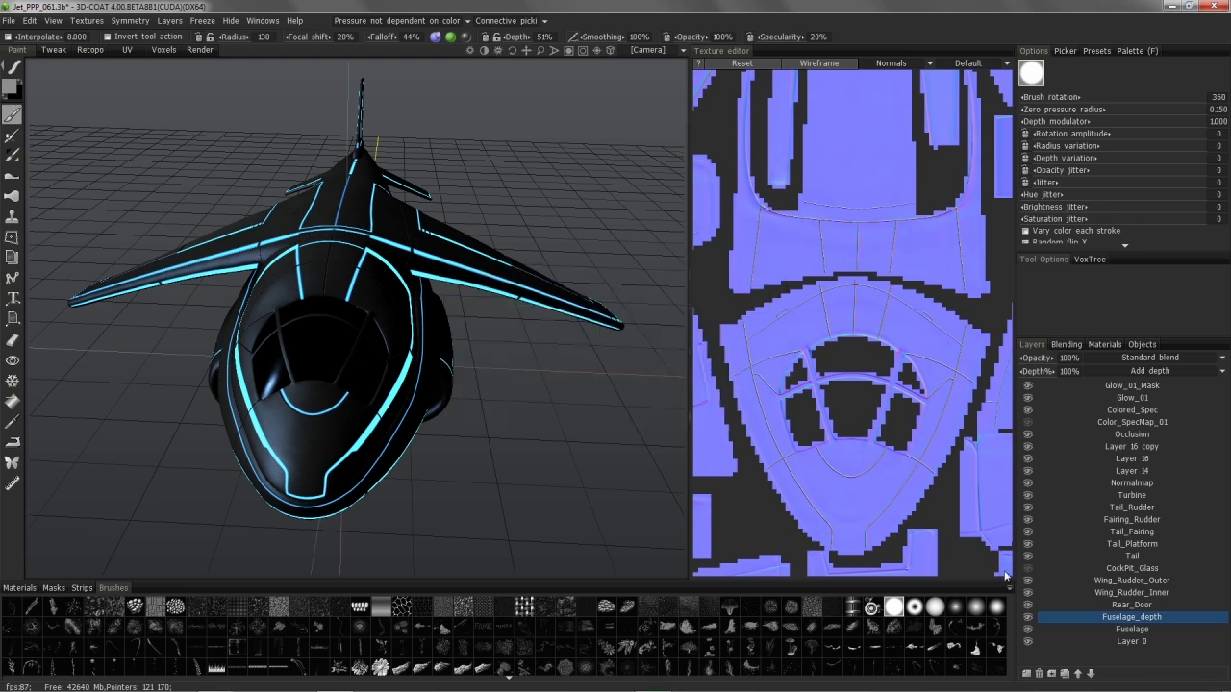
left_click(1027, 630)
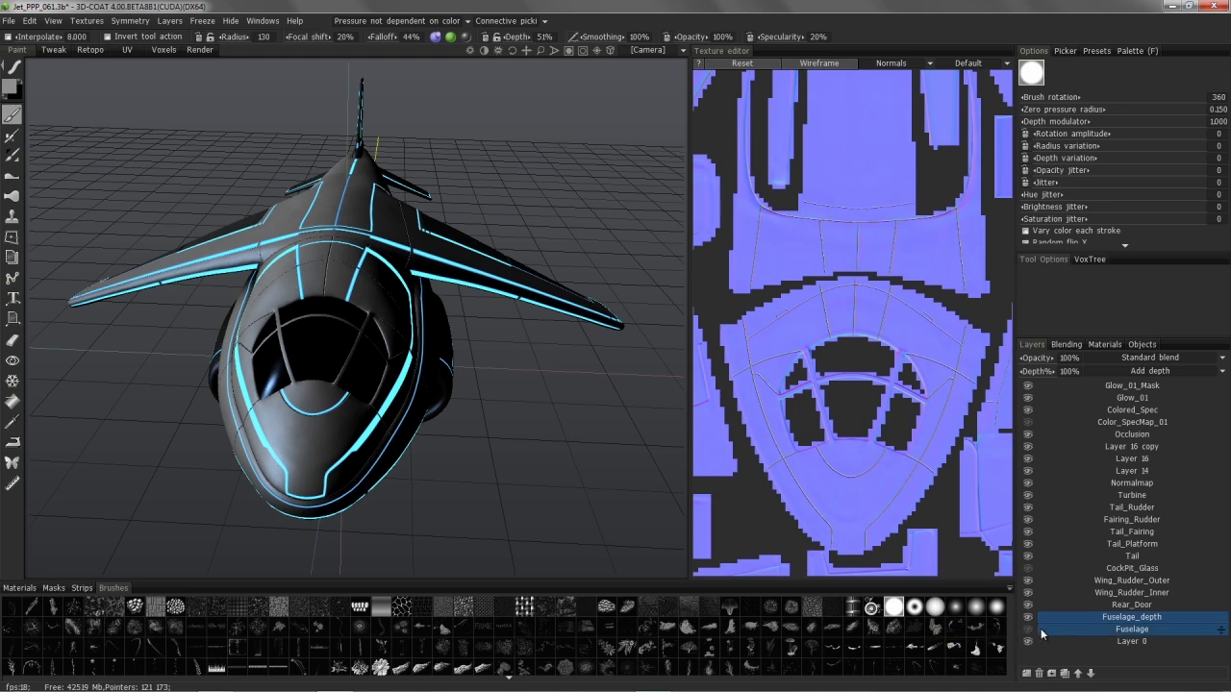
left_click(1036, 620)
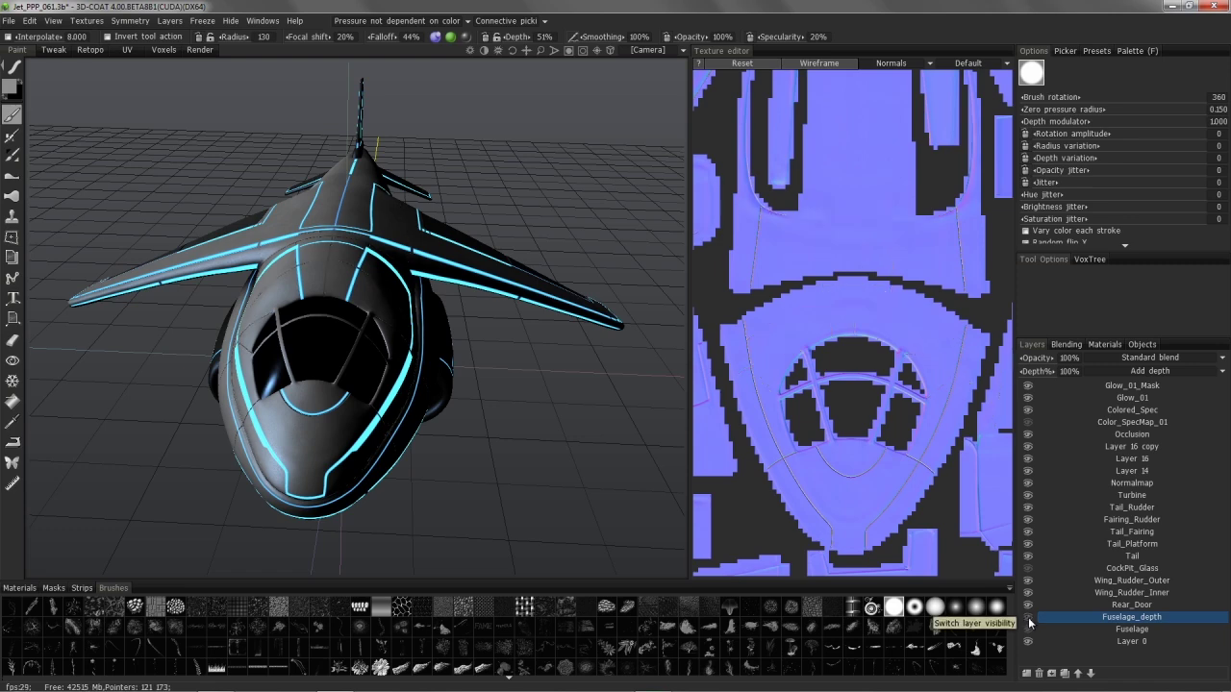
left_click(1027, 629)
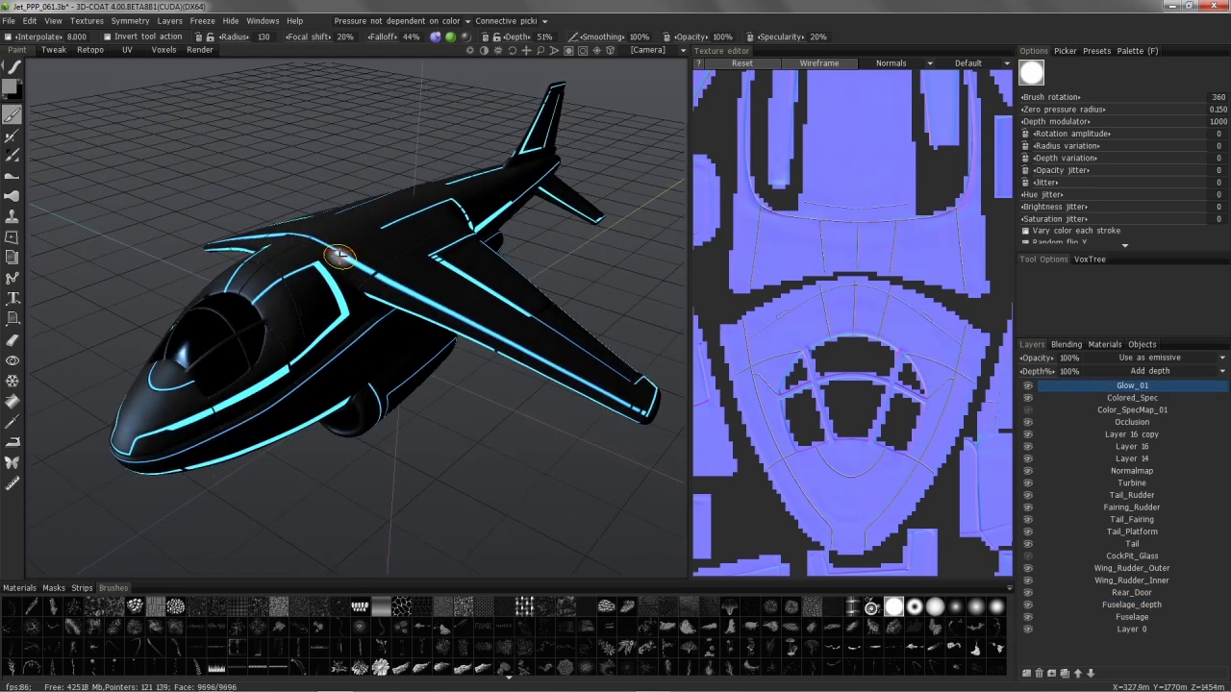
Create a new layer above Glow_01 and name it Glow_Depth
left_click_drag(339, 248, 389, 261)
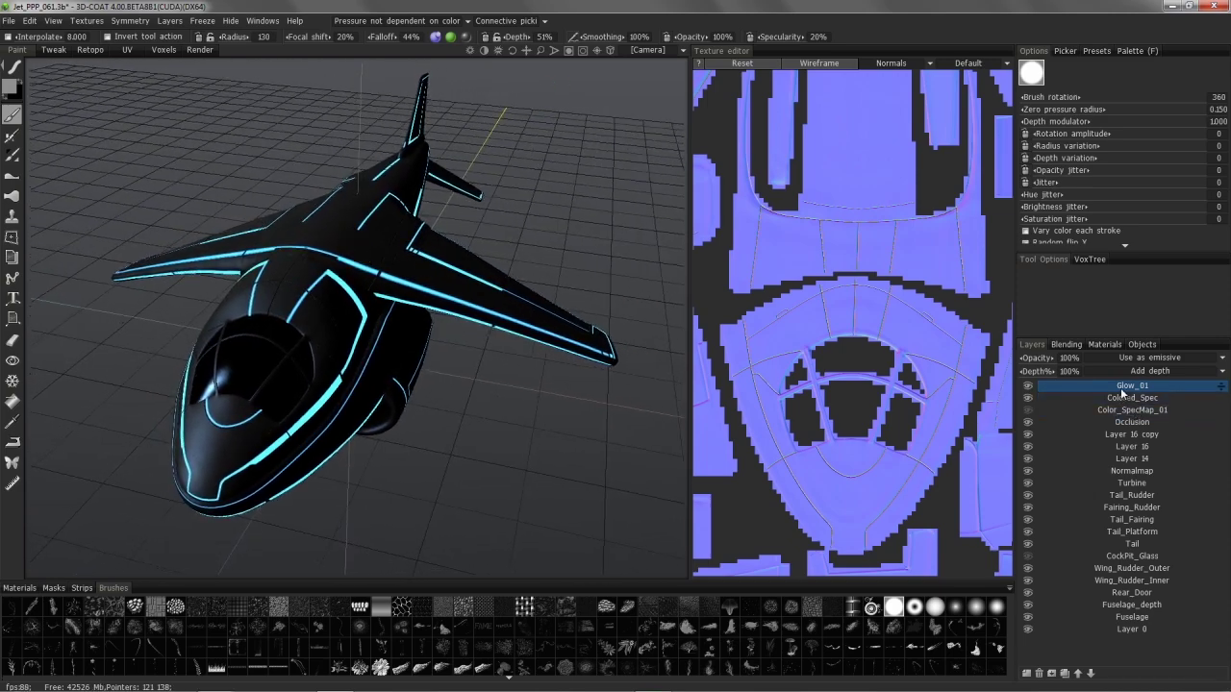
left_click(1026, 673)
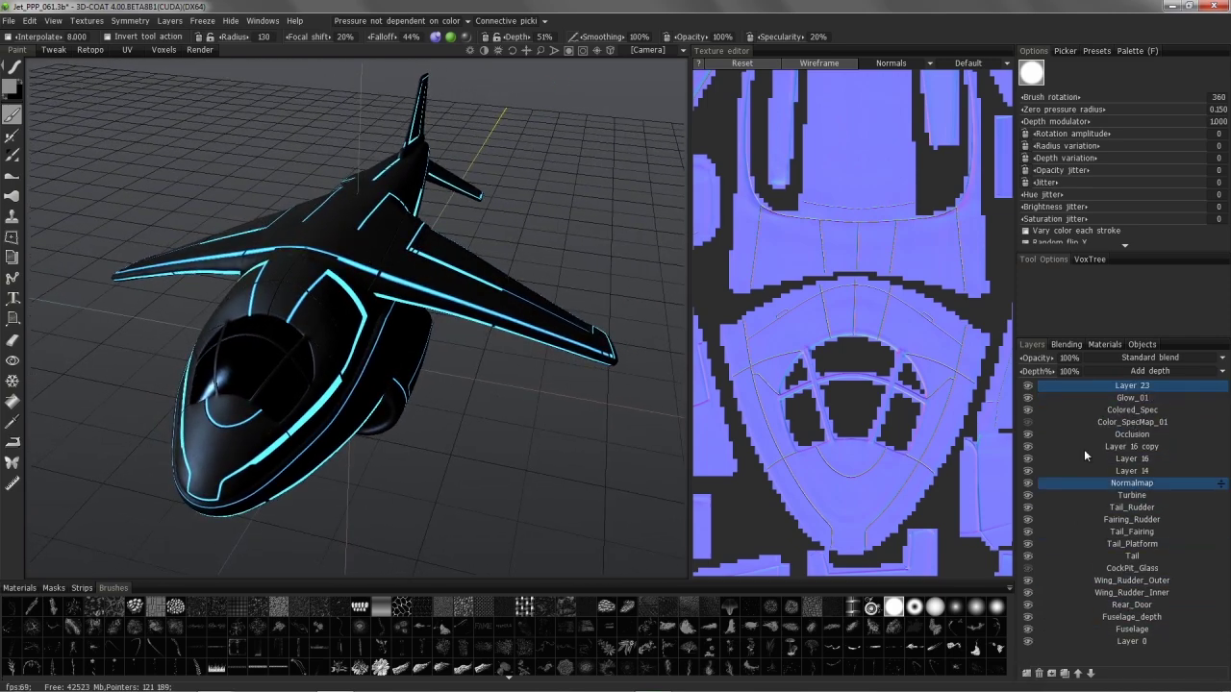
double_click(1124, 386)
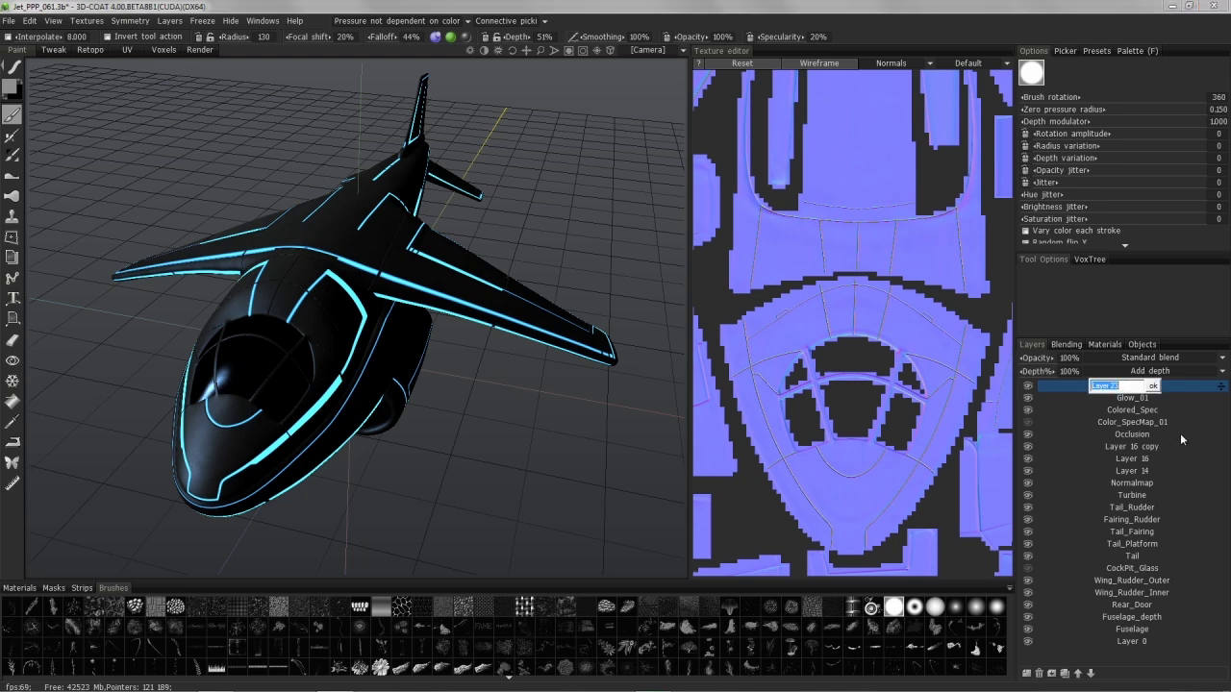
type("Glwo")
key("BackSpace")
key("BackSpace")
type("ow_Depth")
key("Return")
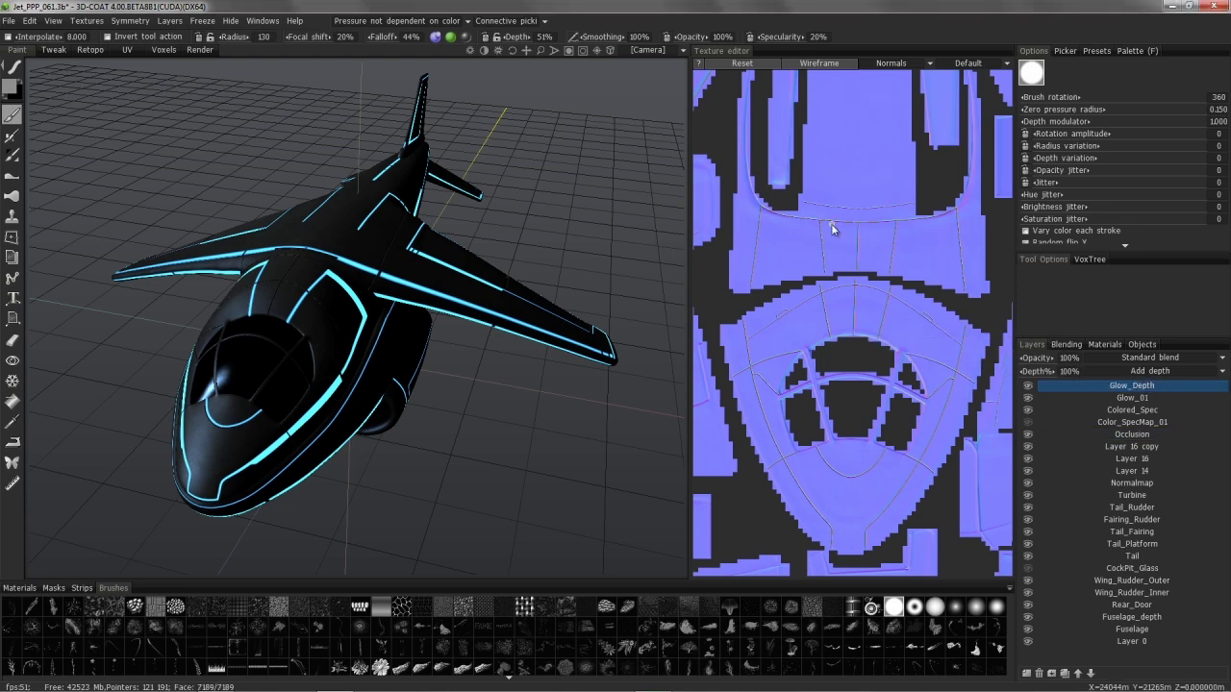
Run Copy channels from Glow_01 / Luminosity to Glow_Depth / Depth with the Add method
left_click(169, 21)
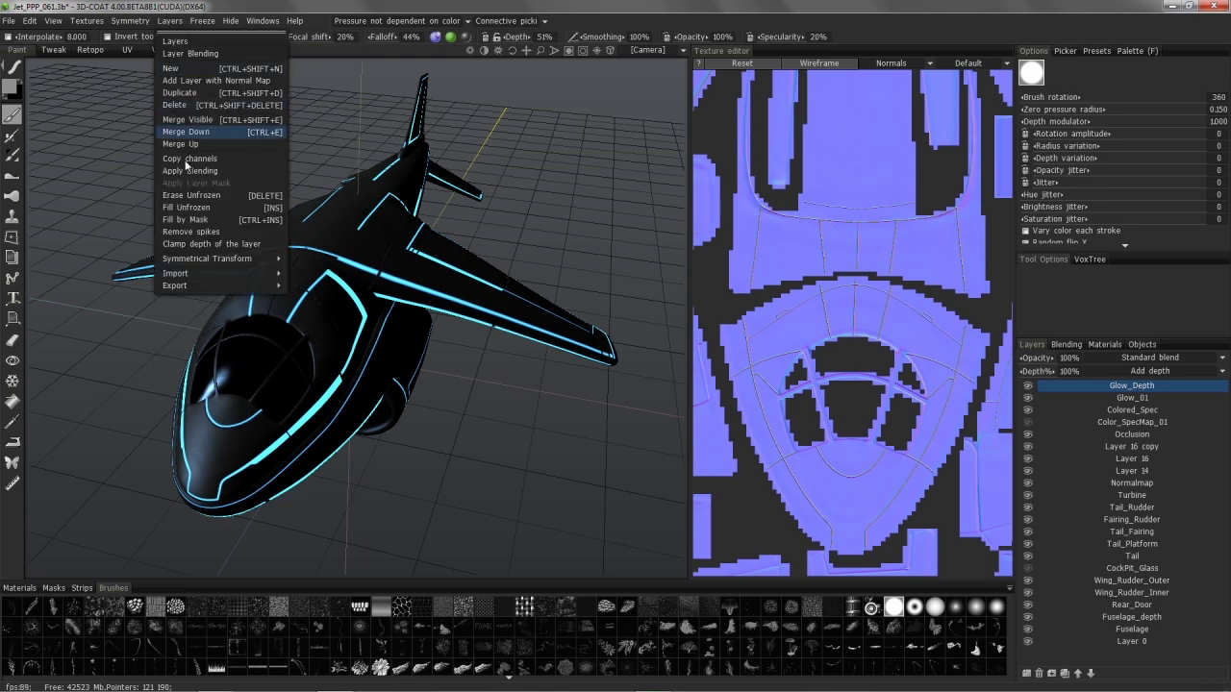
left_click(187, 158)
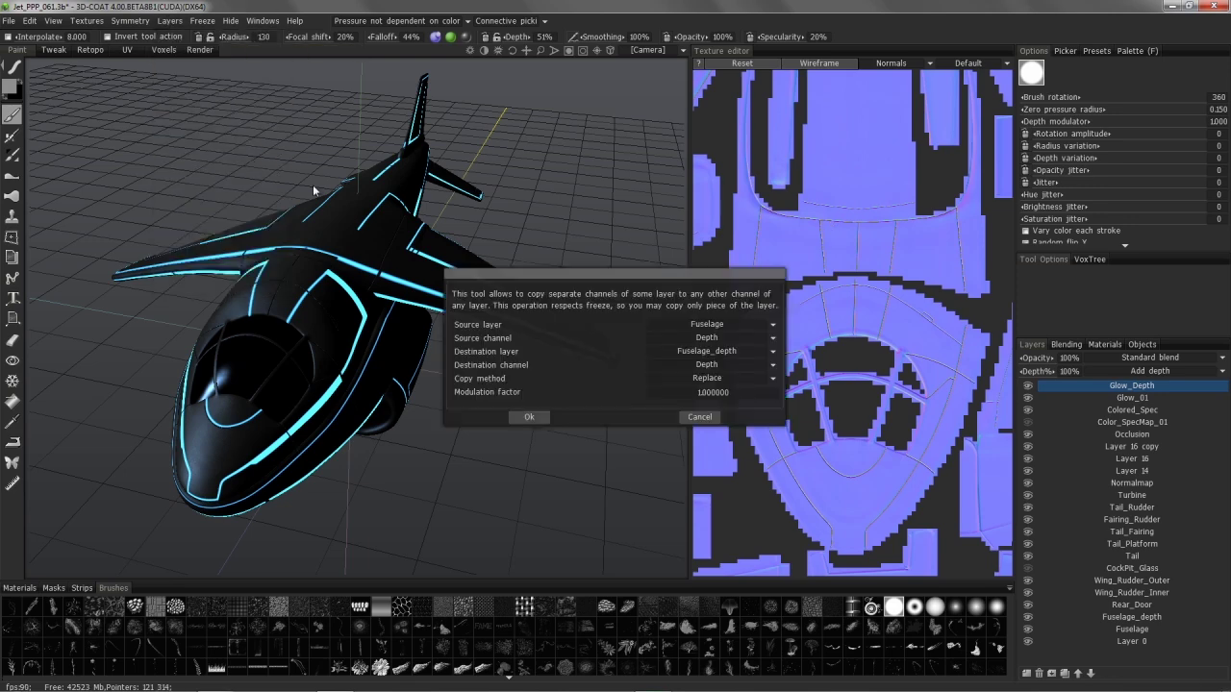
left_click(681, 326)
left_click(681, 560)
left_click(688, 339)
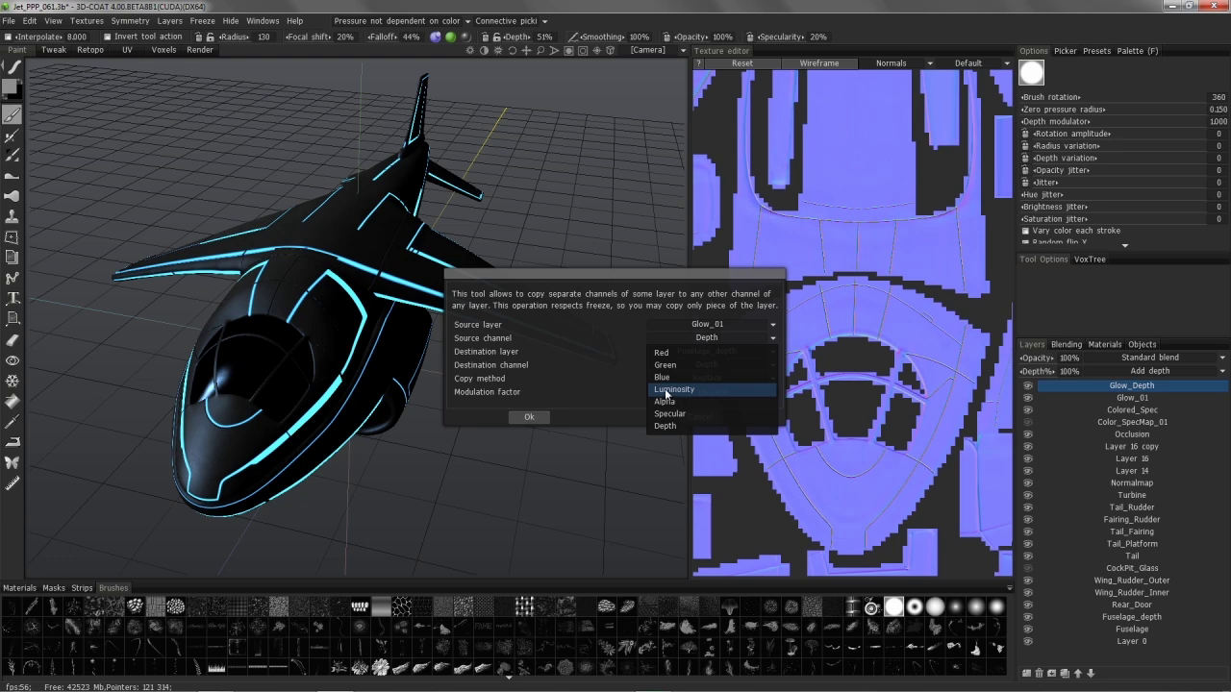
left_click(662, 391)
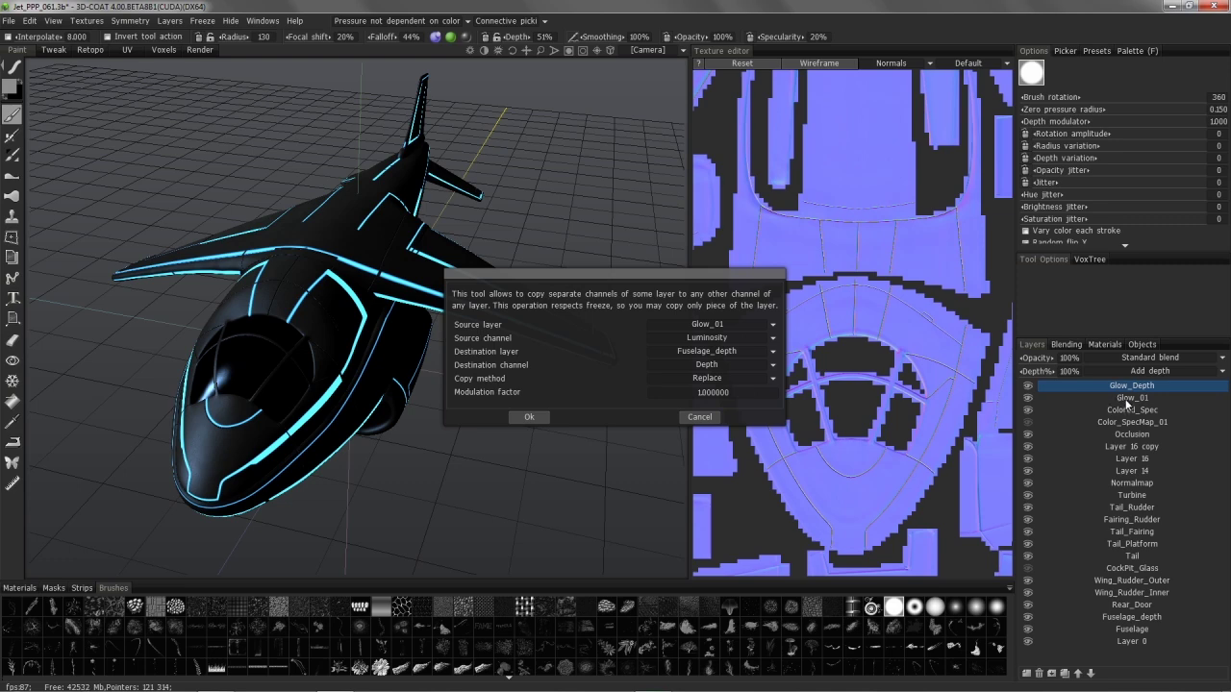
left_click(686, 352)
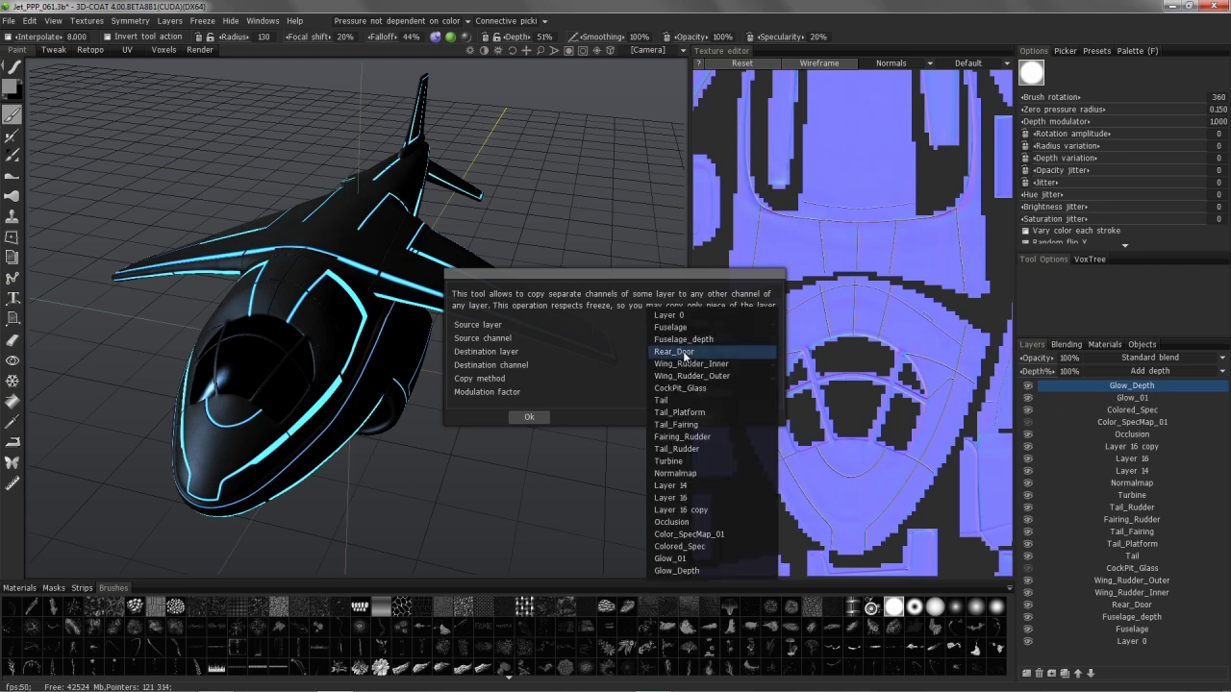
left_click(674, 571)
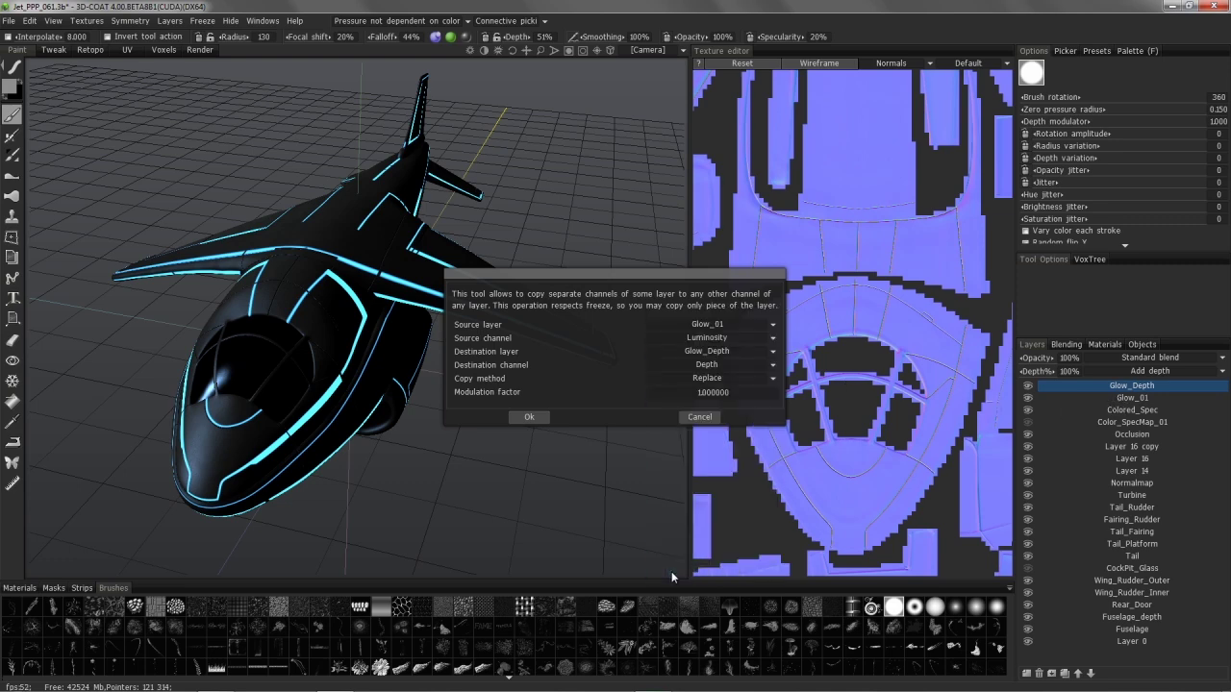
left_click(681, 376)
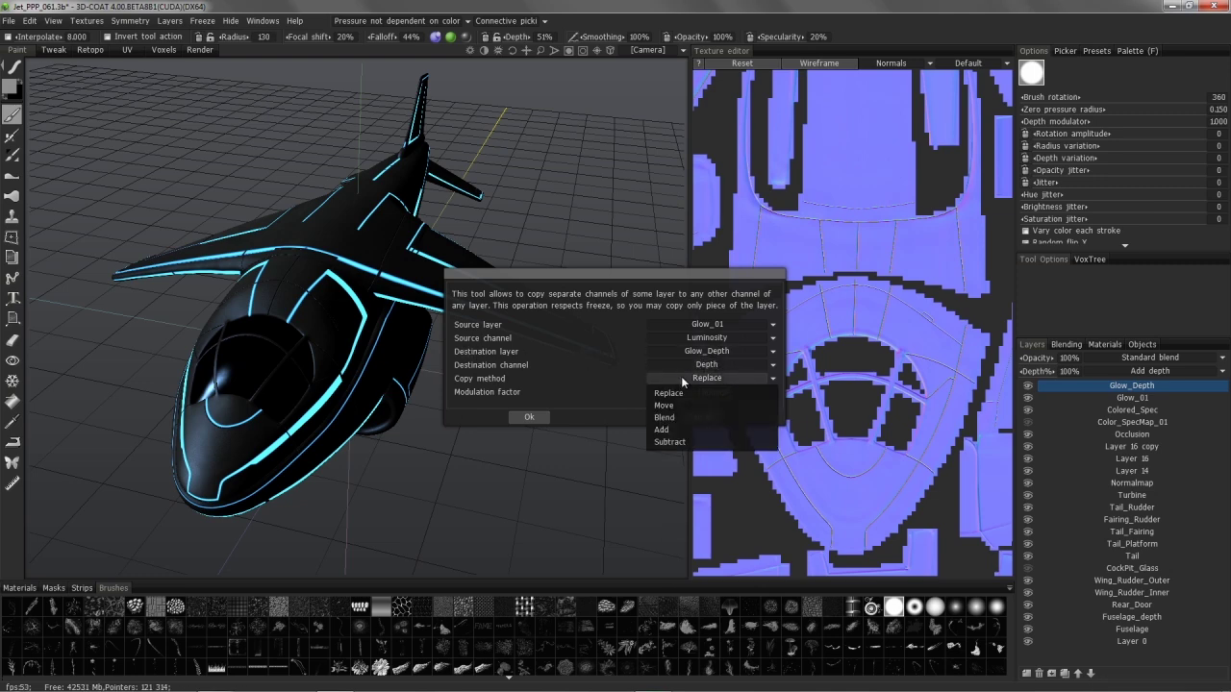
left_click(674, 429)
left_click(529, 416)
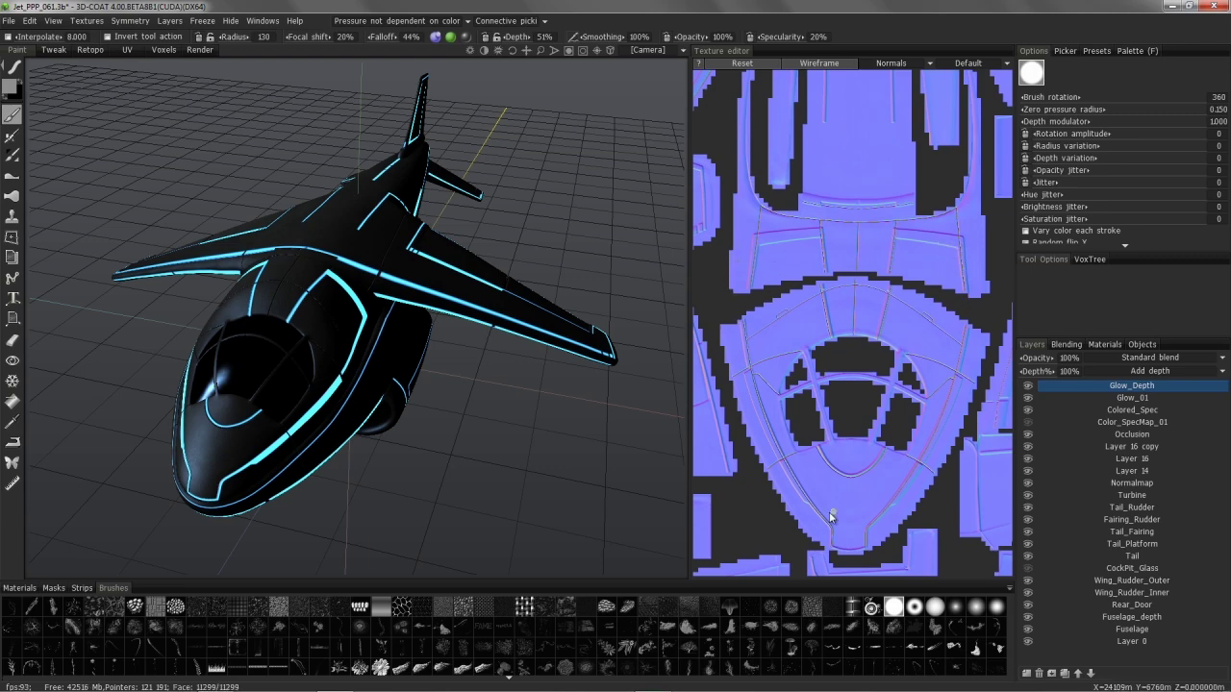
scroll(1002, 252, "up", 3)
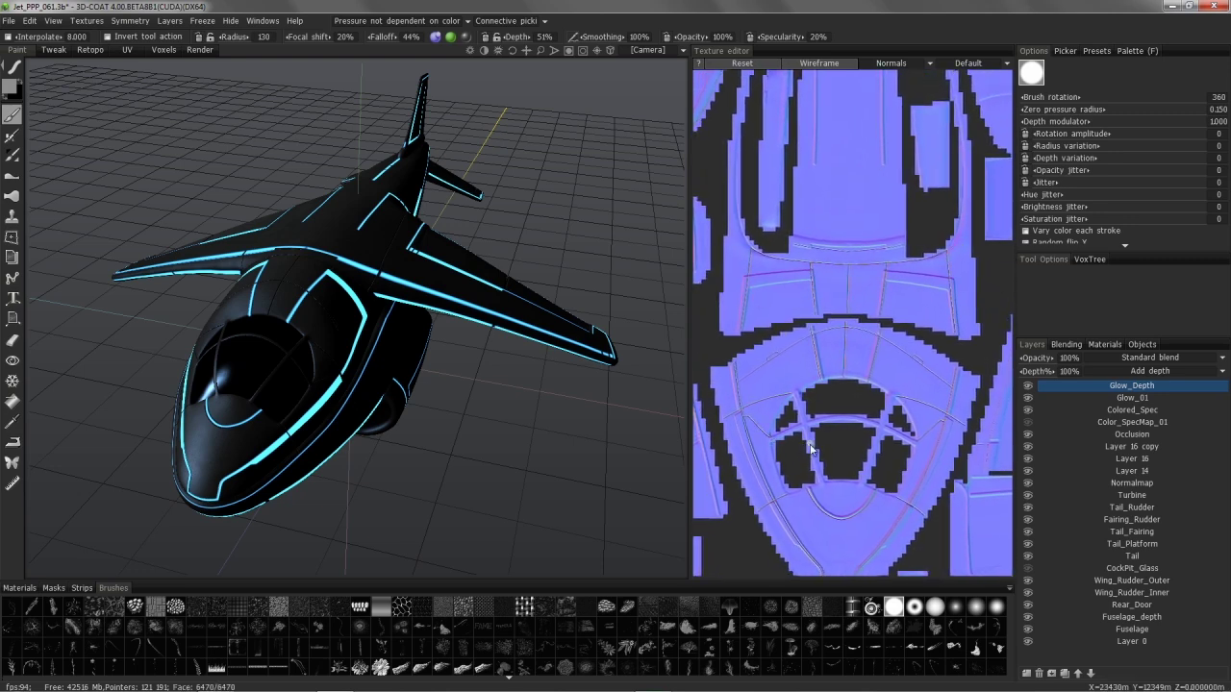
scroll(729, 186, "up", 3)
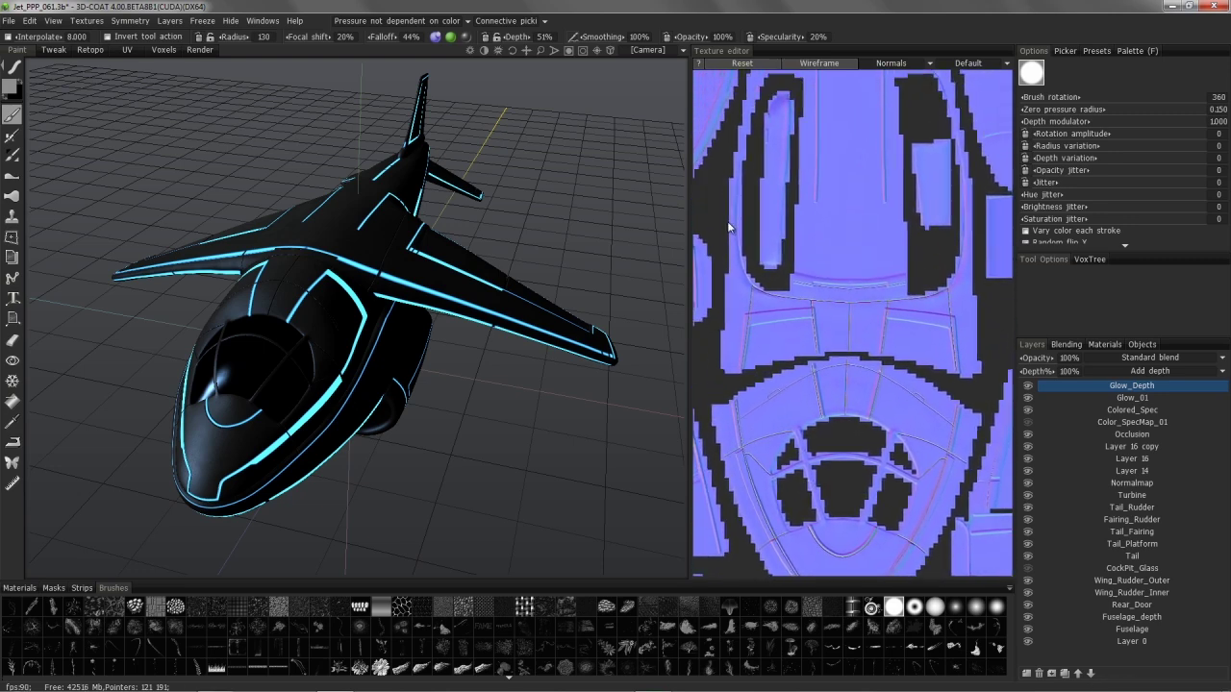
scroll(904, 222, "down", 5)
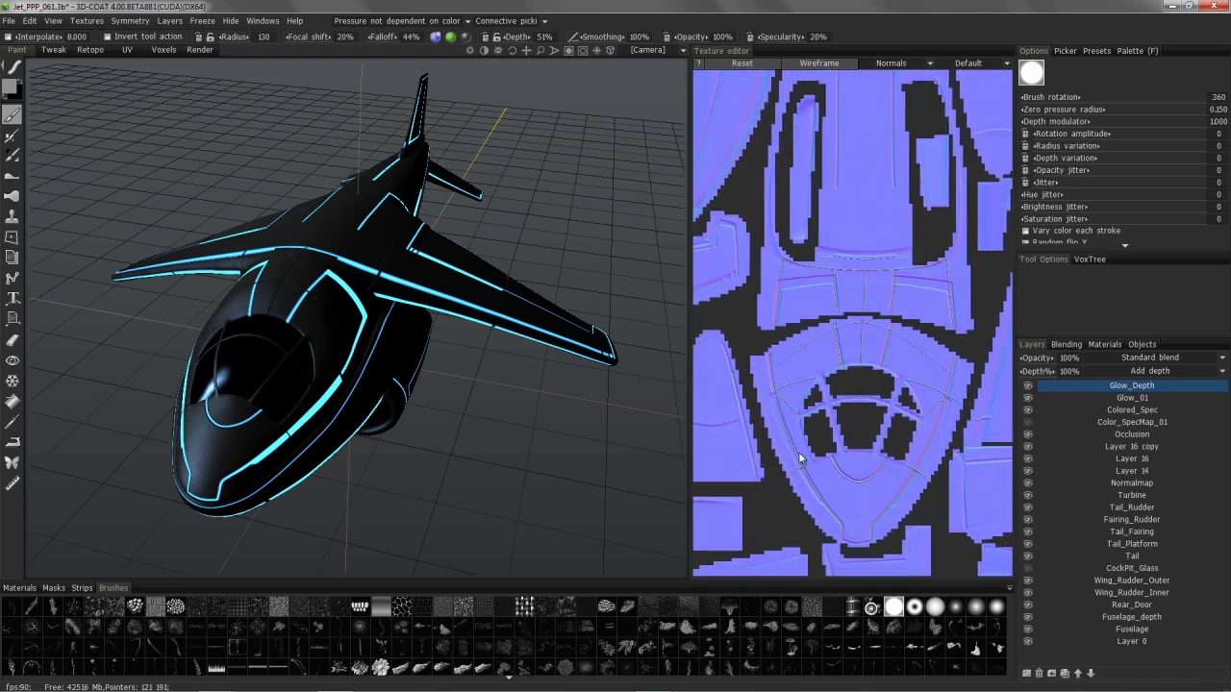
left_click(819, 64)
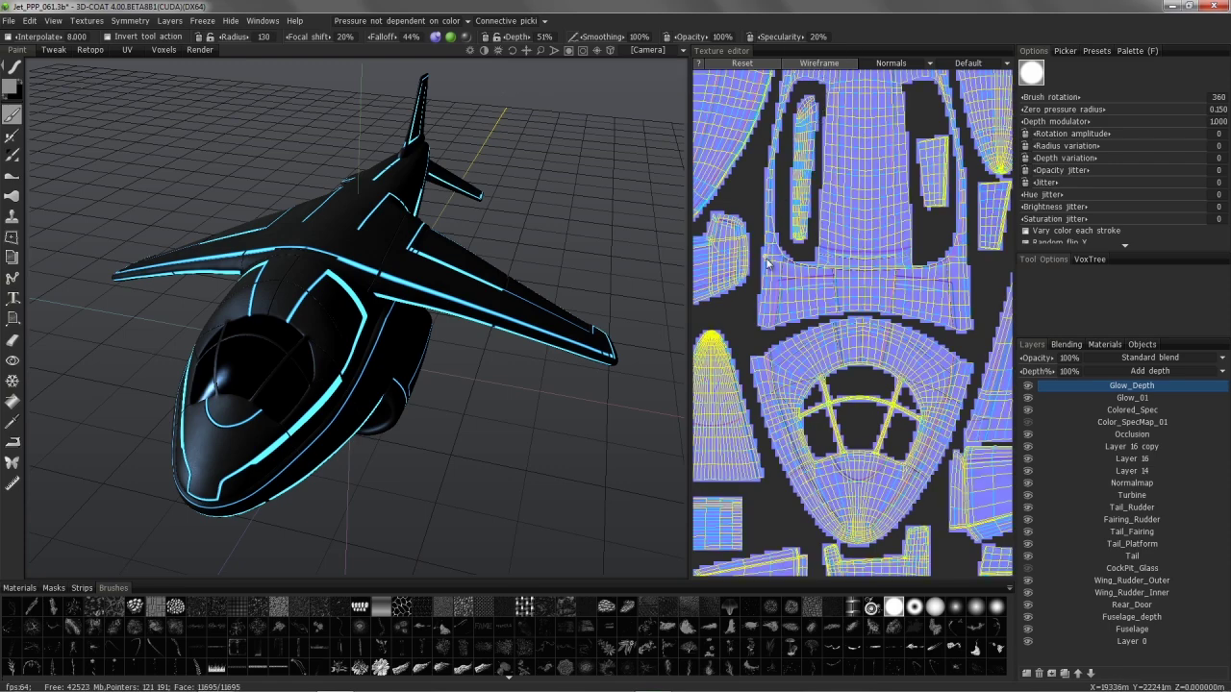
scroll(911, 223, "down", 3)
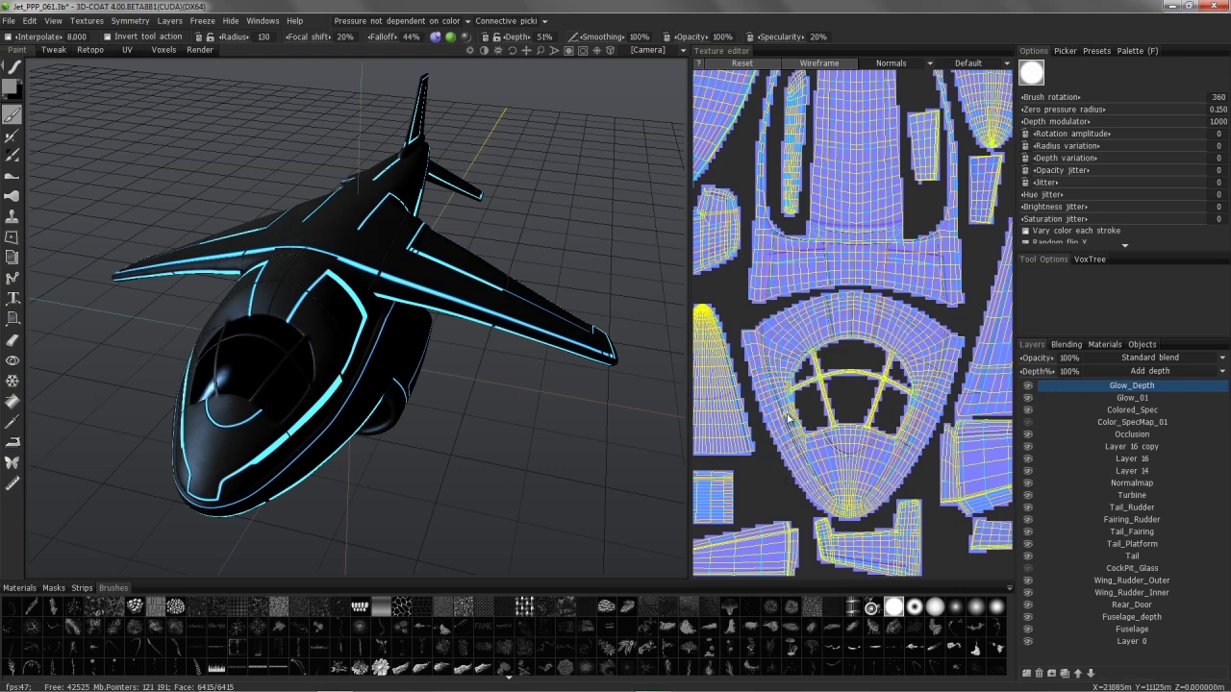
scroll(812, 364, "up", 2)
left_click(826, 65)
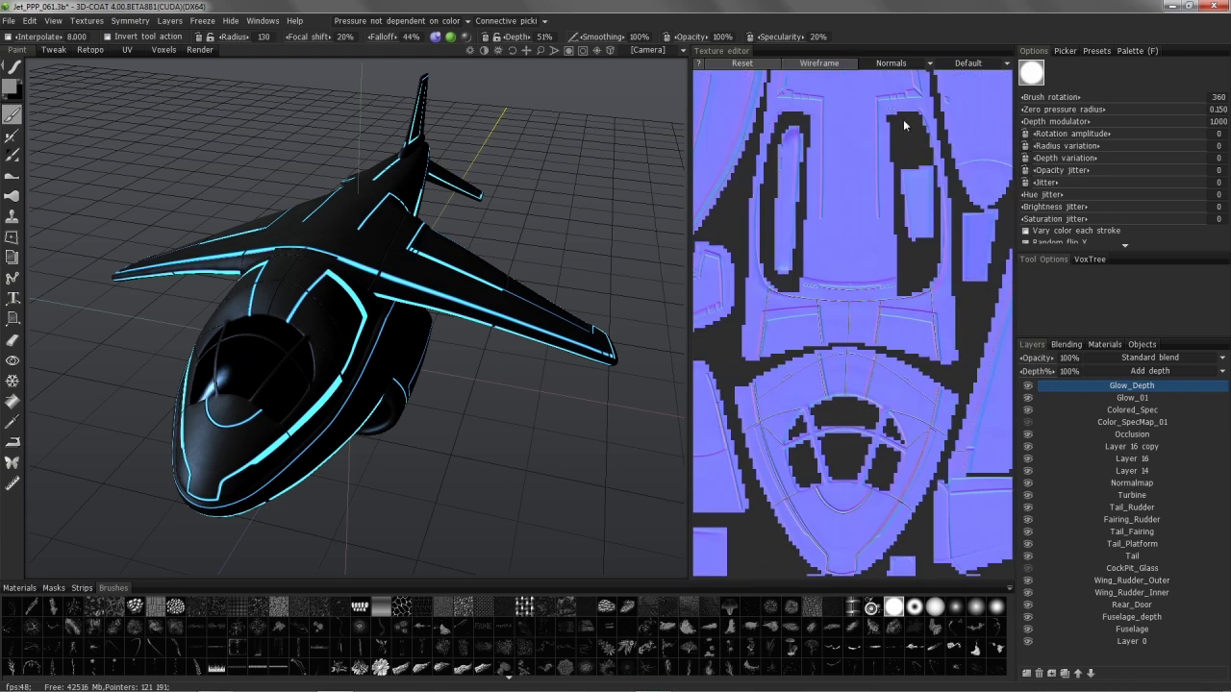
In Glow_Depth's Blending properties, enter -3 as the Depth modulator
left_click(1065, 344)
left_click(1031, 344)
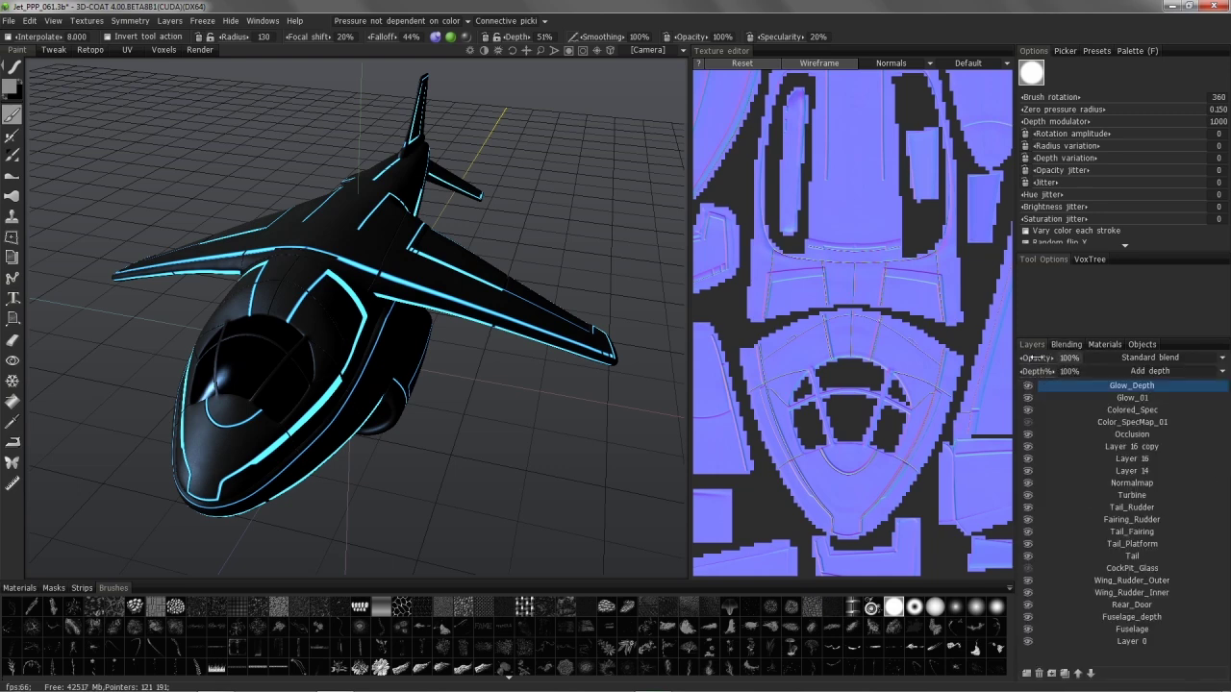
left_click(1066, 345)
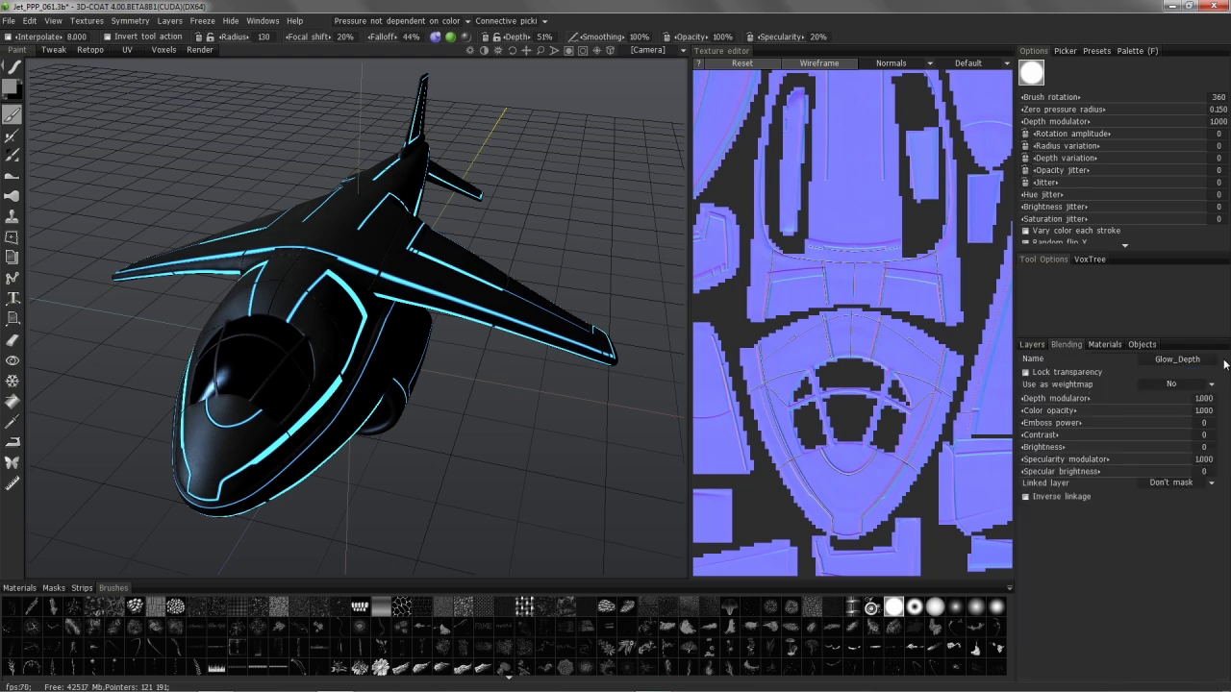
left_click(1209, 399)
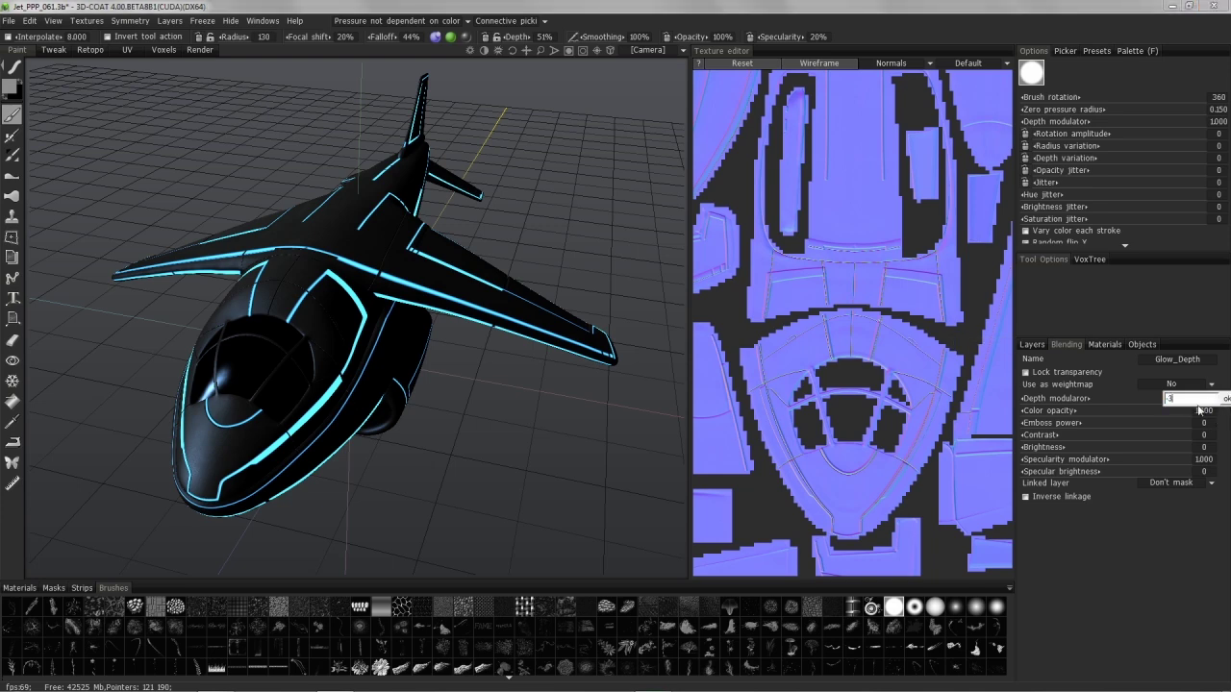
left_click(1225, 400)
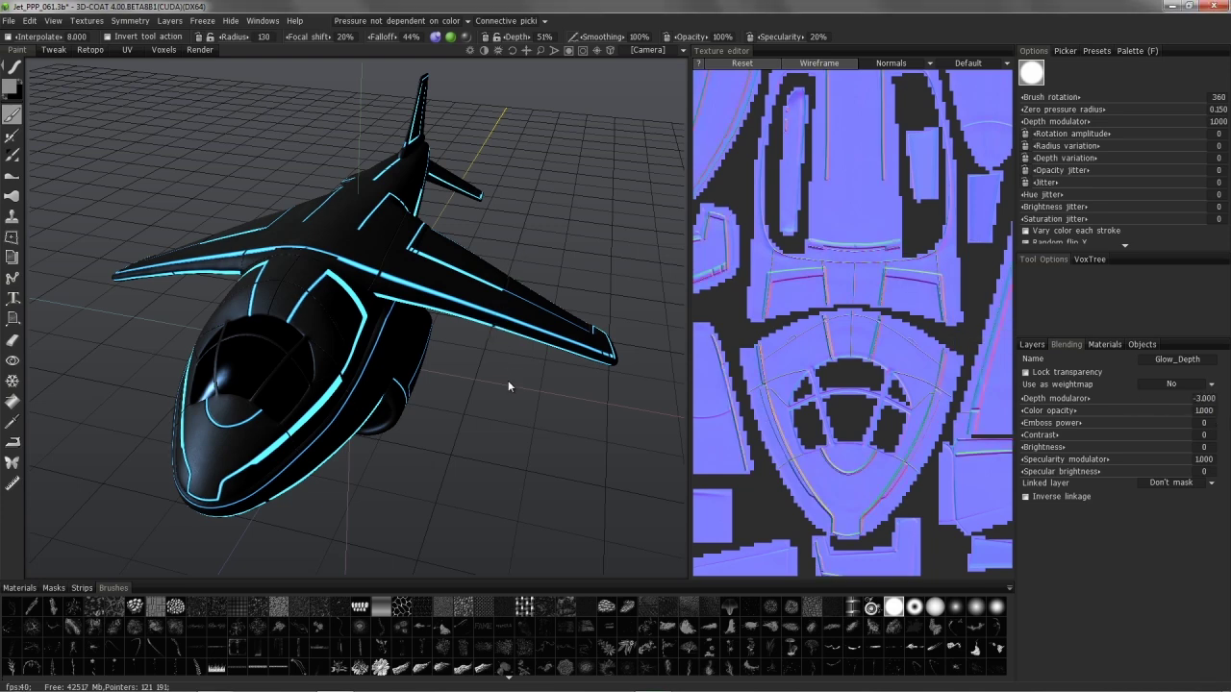